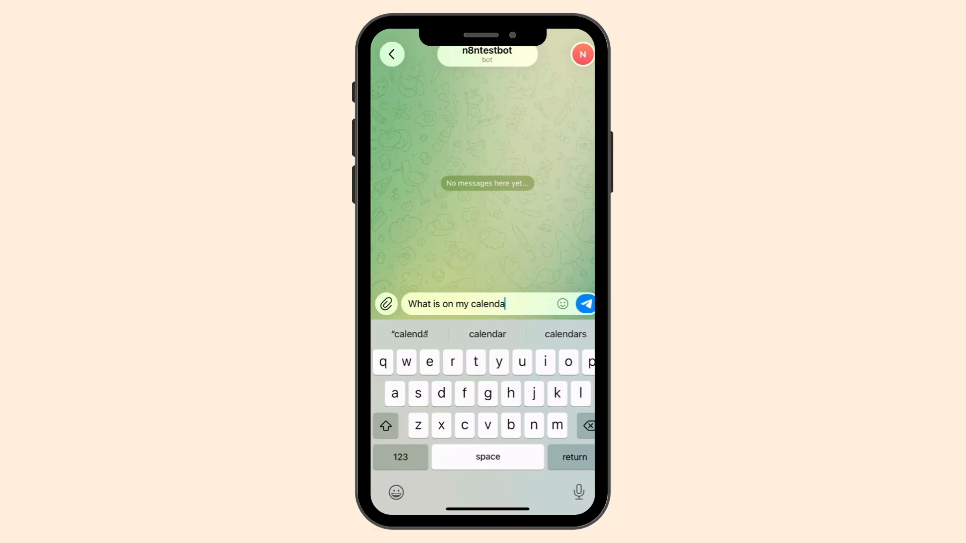
- Send n8ntestbot the question about what is on the calendar and read through its replies
key("Return")
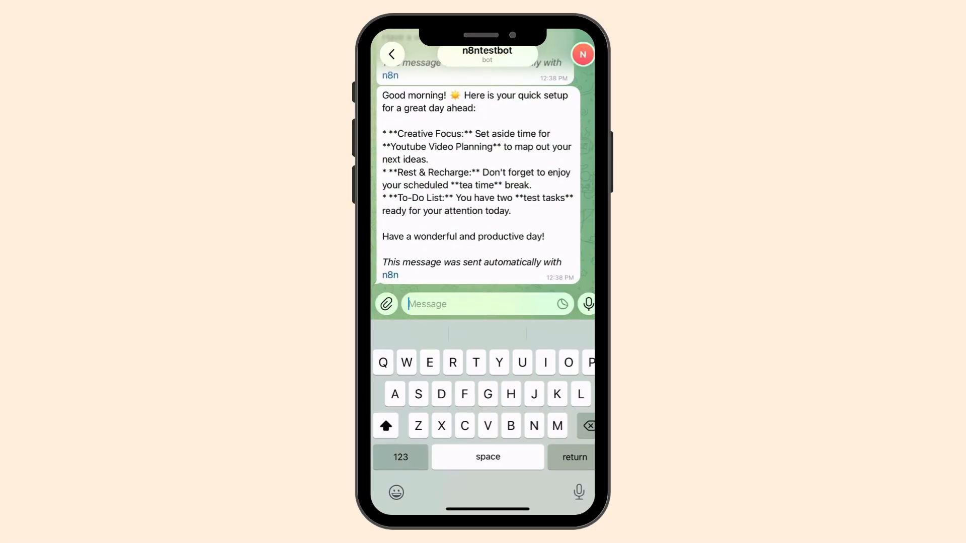
scroll(476, 177, "up", 10)
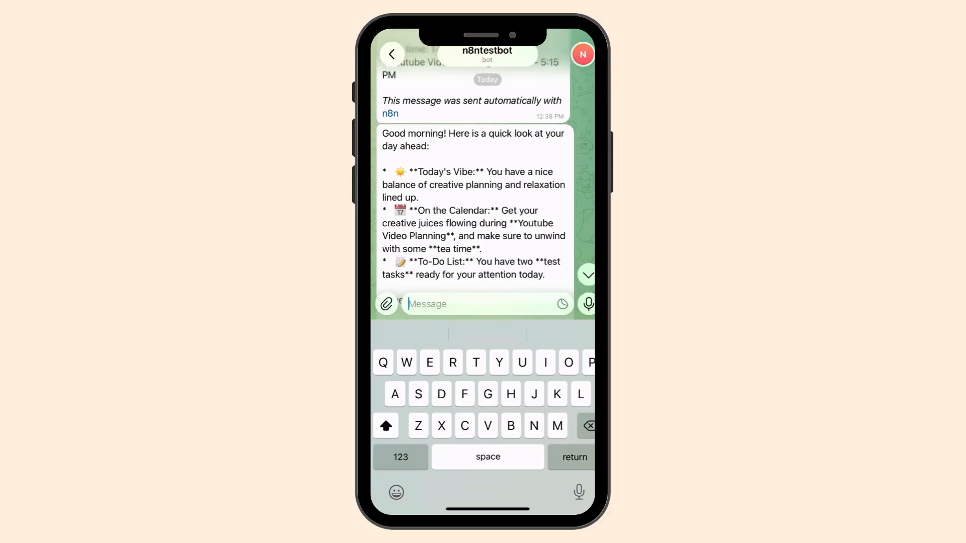
scroll(476, 176, "down", 2)
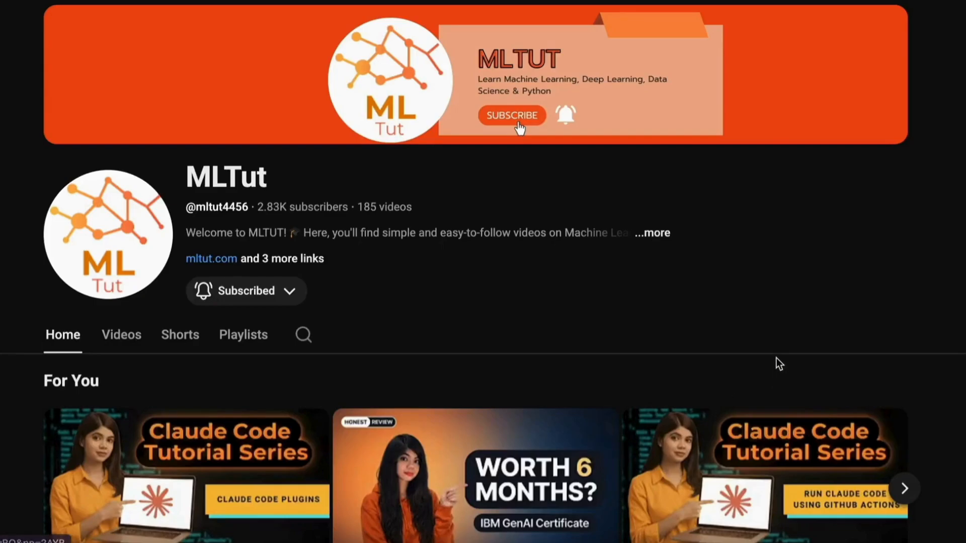
scroll(776, 355, "down", 1)
scroll(776, 354, "down", 8)
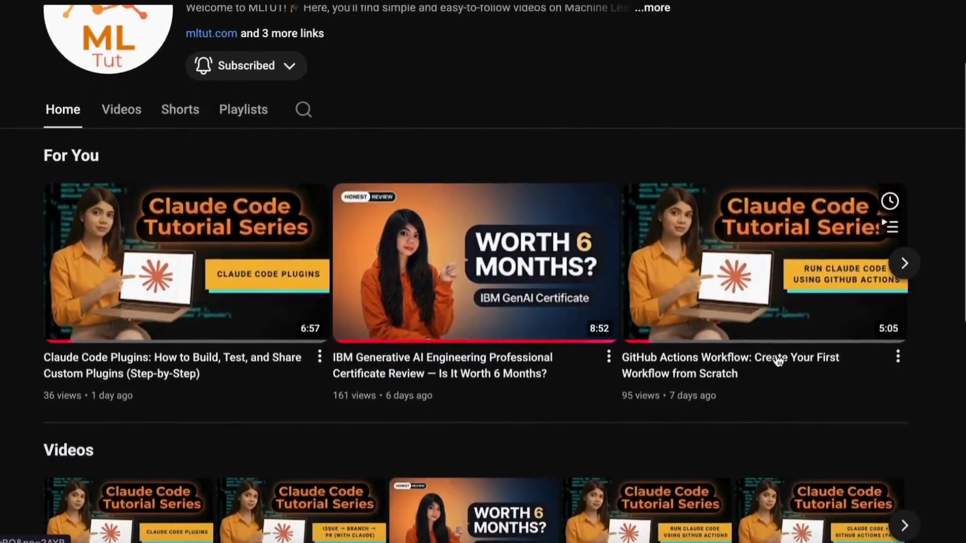
scroll(777, 354, "down", 3)
scroll(777, 354, "up", 2)
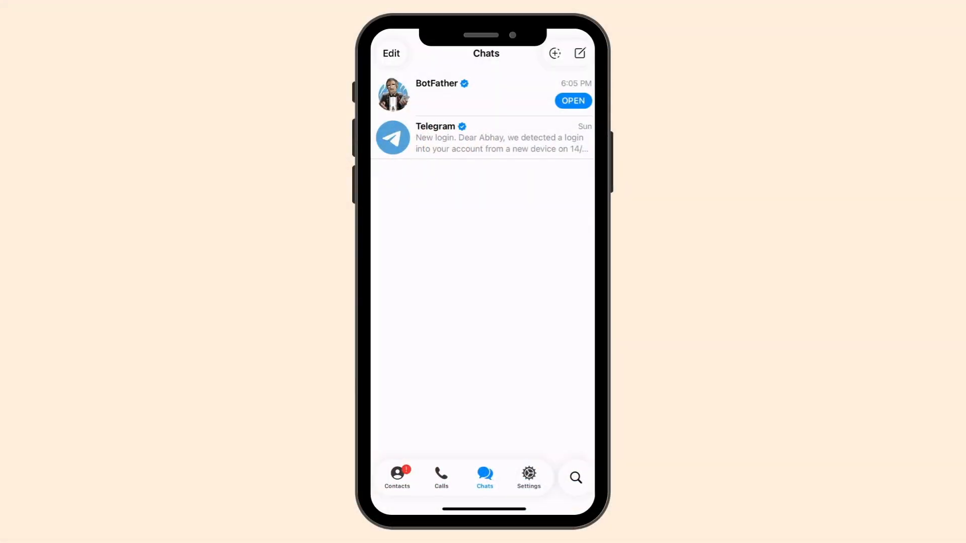
- In Telegram, search for Botfather and open the verified BotFather chat
left_click(576, 477)
type("Bot")
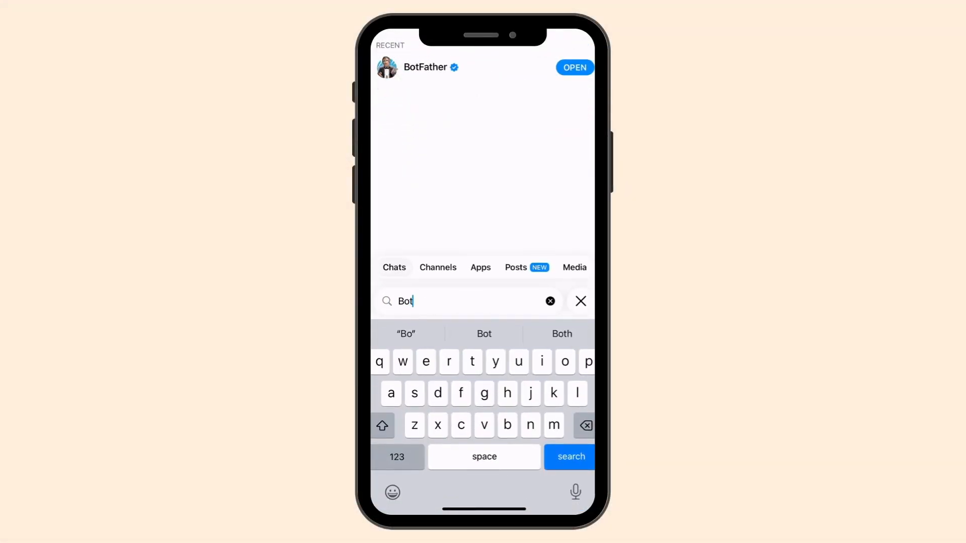
type("father")
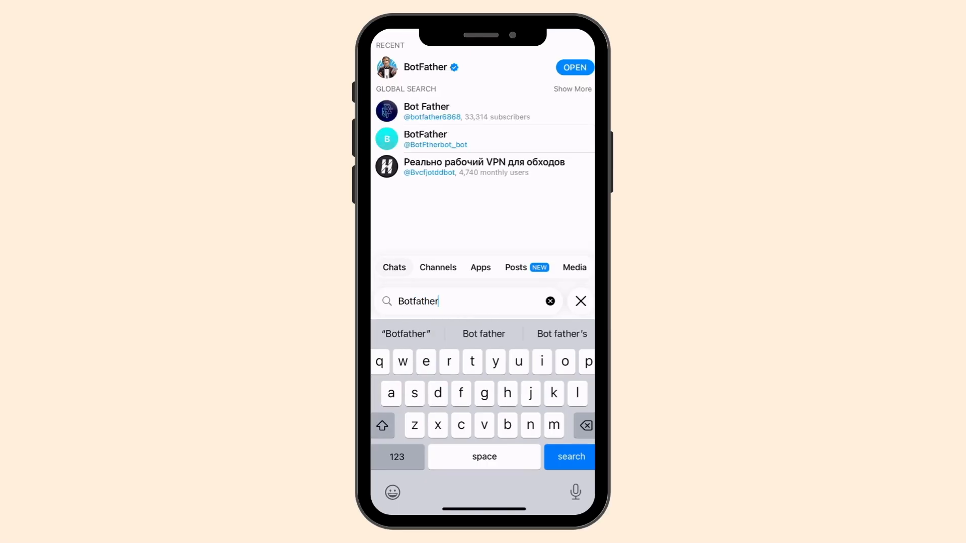
left_click(432, 67)
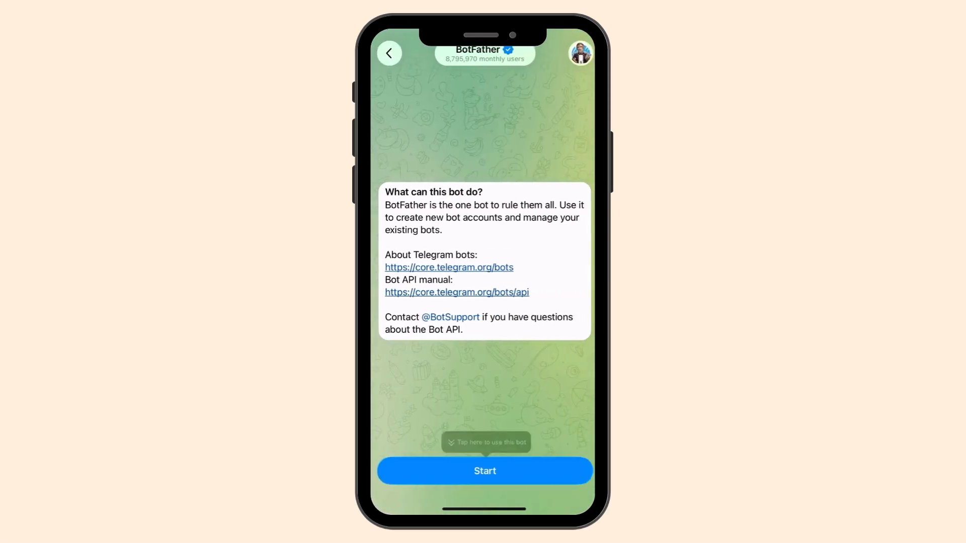
- Start the BotFather bot and send it the /newbot command
left_click(483, 470)
left_click(496, 480)
left_click(397, 456)
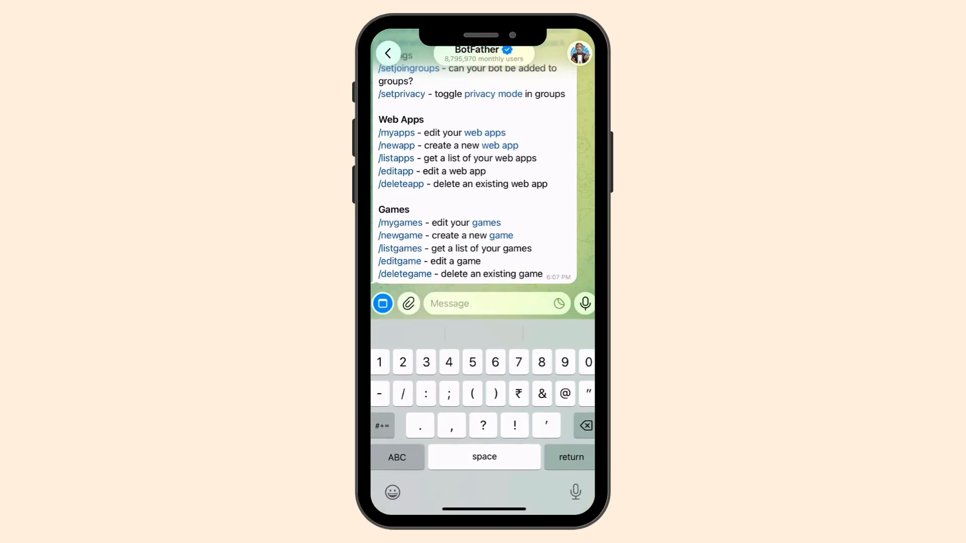
type("/")
left_click(397, 457)
type("newbot")
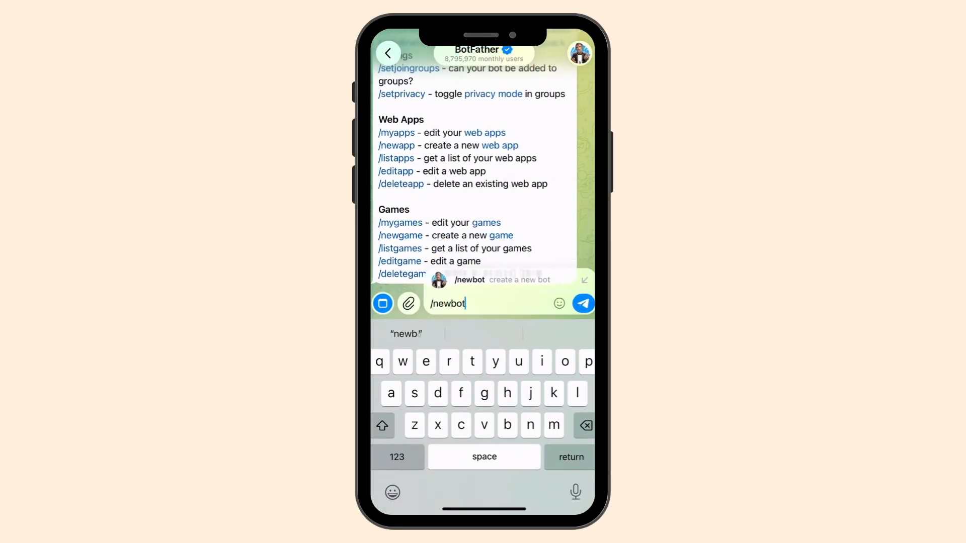
left_click(583, 304)
- Send testn8nbot as the name of the new bot
left_click(382, 425)
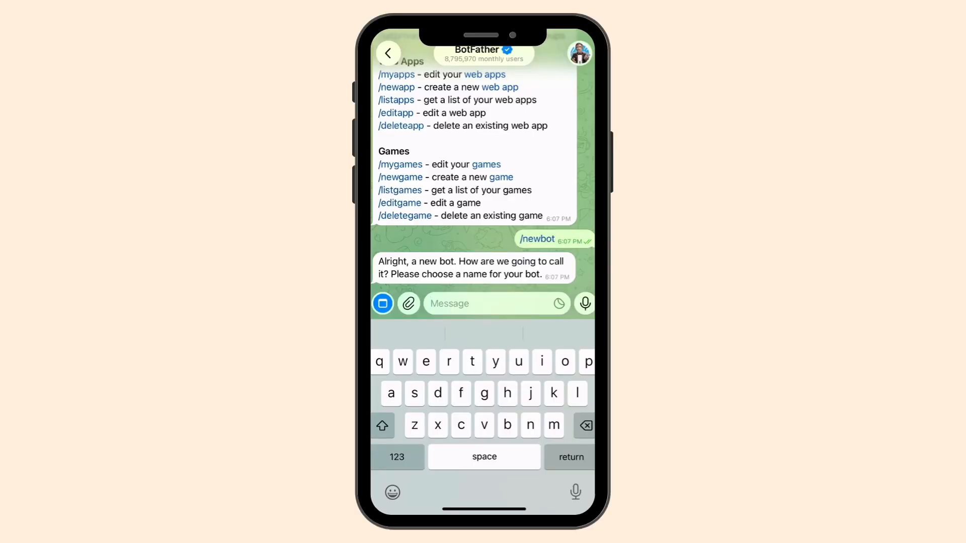
type("testn")
left_click(397, 457)
type("8")
left_click(397, 456)
type("nbot")
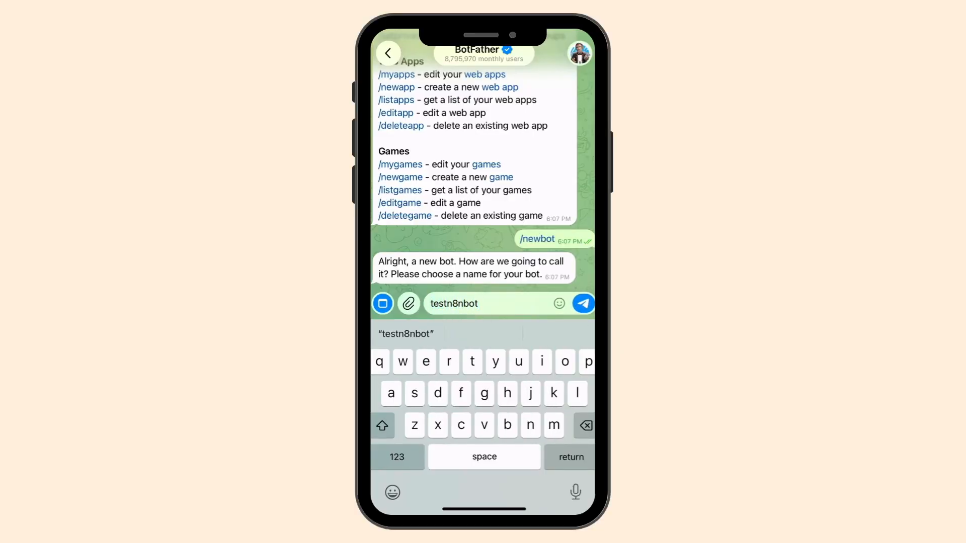
left_click(583, 304)
- Enter testn8n_bot as the new bot's username
left_click(383, 425)
type("testn")
left_click(397, 457)
type("8")
left_click(397, 457)
type("n")
left_click(397, 456)
left_click(382, 426)
type("_")
left_click(396, 457)
type("bot")
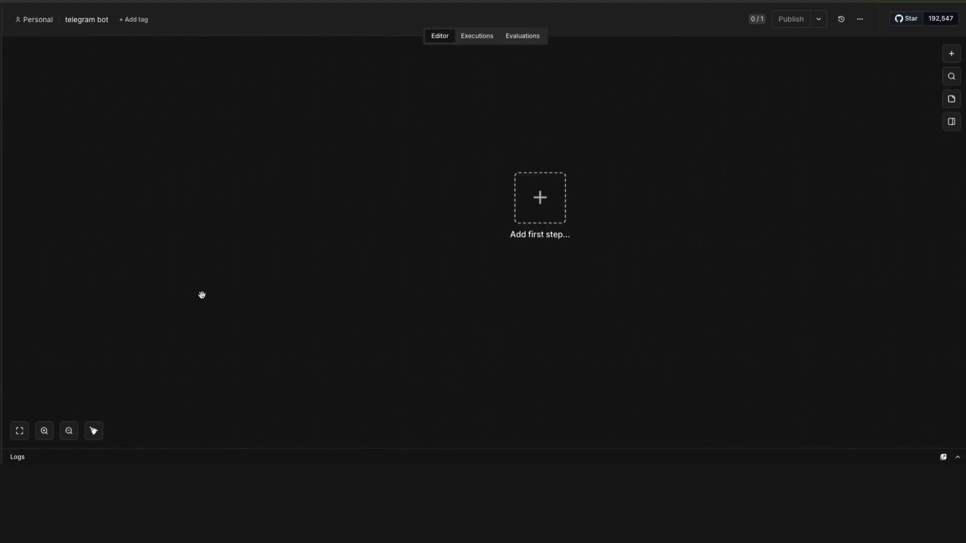
- Switch to the n8n telegram bot workflow and add a Telegram On message trigger as its first step
left_click(538, 207)
type("tele")
left_click(820, 134)
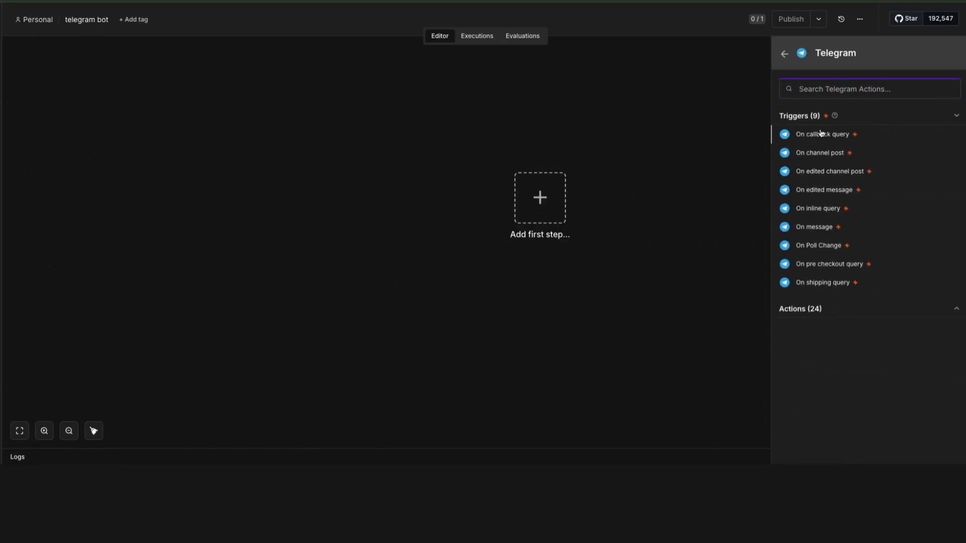
type("message")
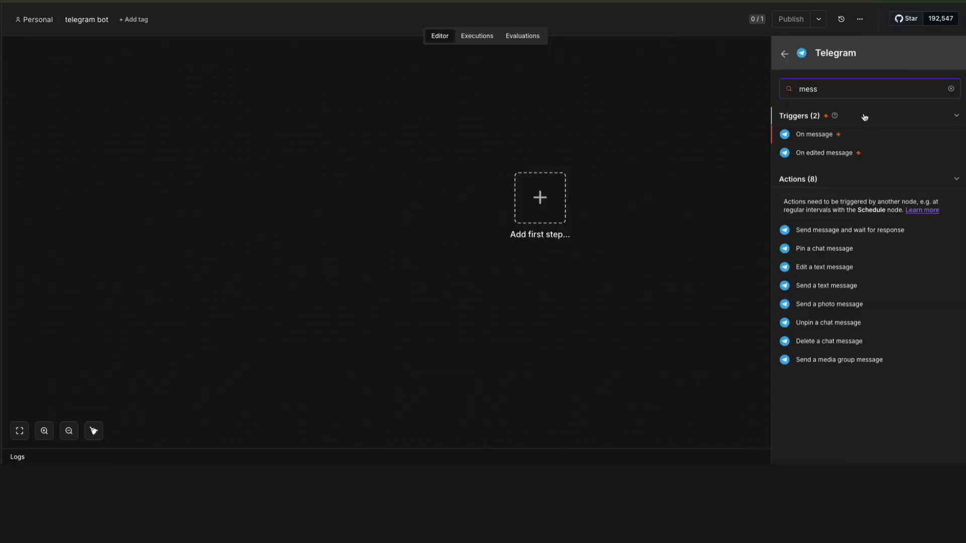
left_click(820, 135)
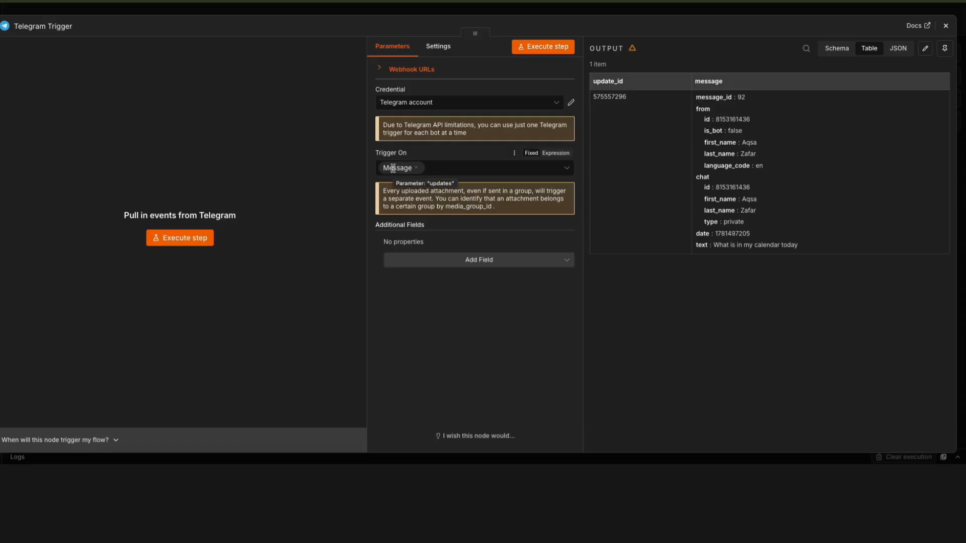
left_click(946, 26)
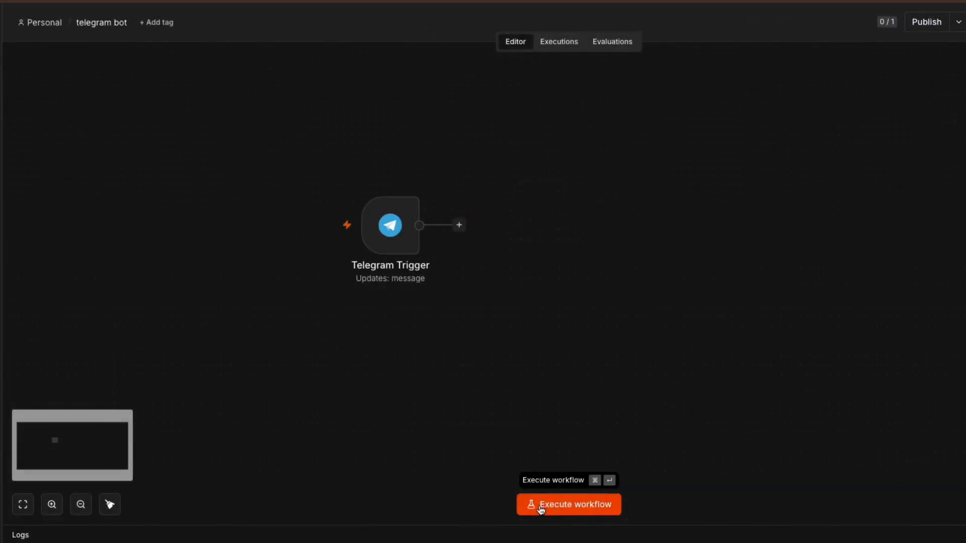
- Execute the workflow with a test message and inspect the Telegram Trigger's output
left_click(460, 431)
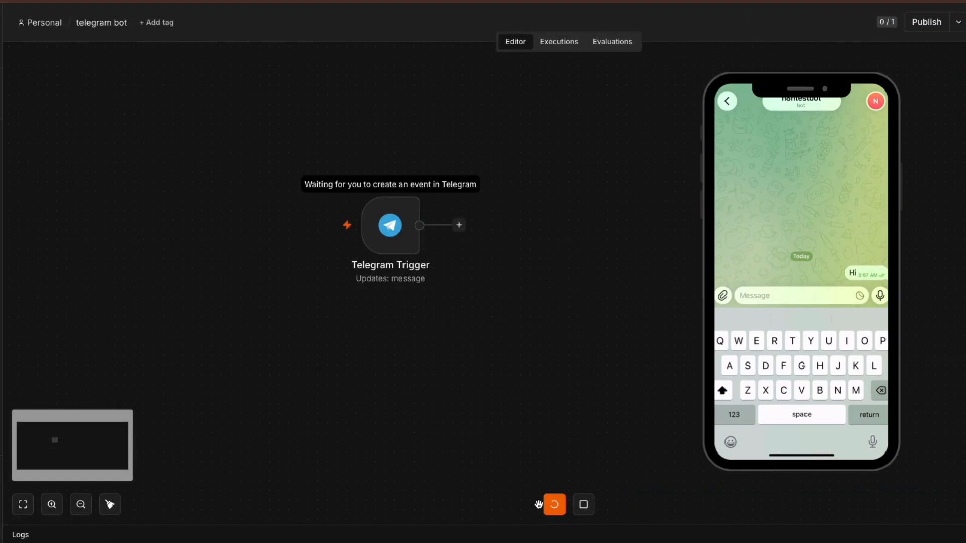
double_click(385, 241)
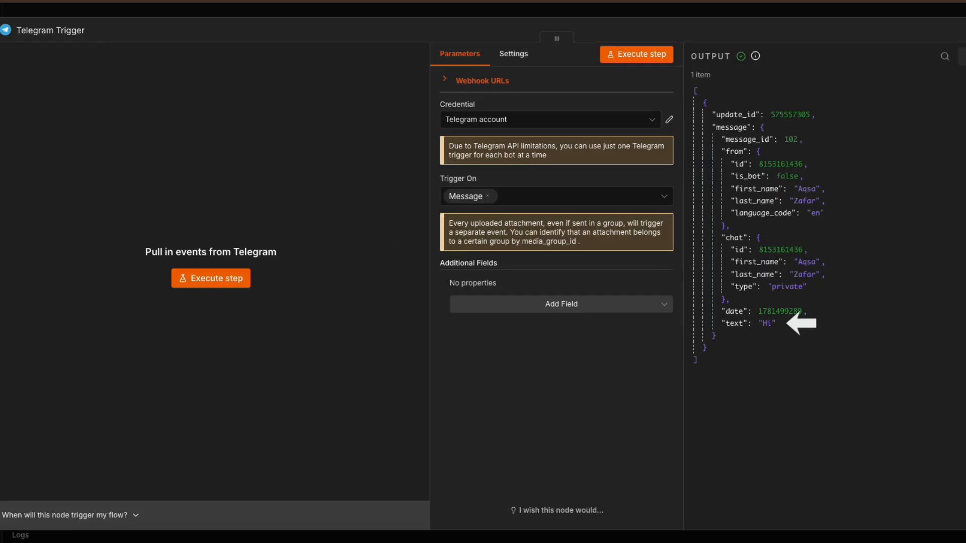
key("Escape")
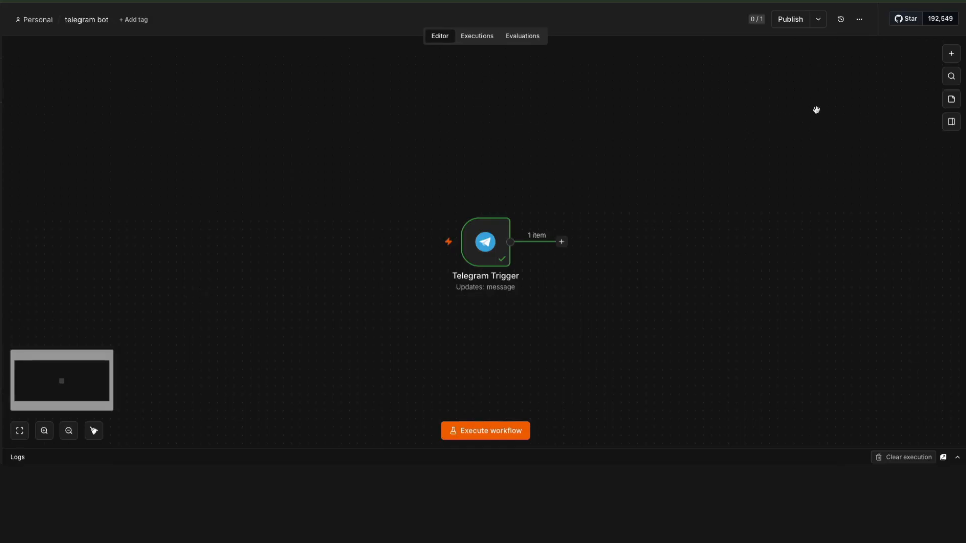
- Add an AI Agent node to the workflow, keeping its default parameters
left_click(952, 54)
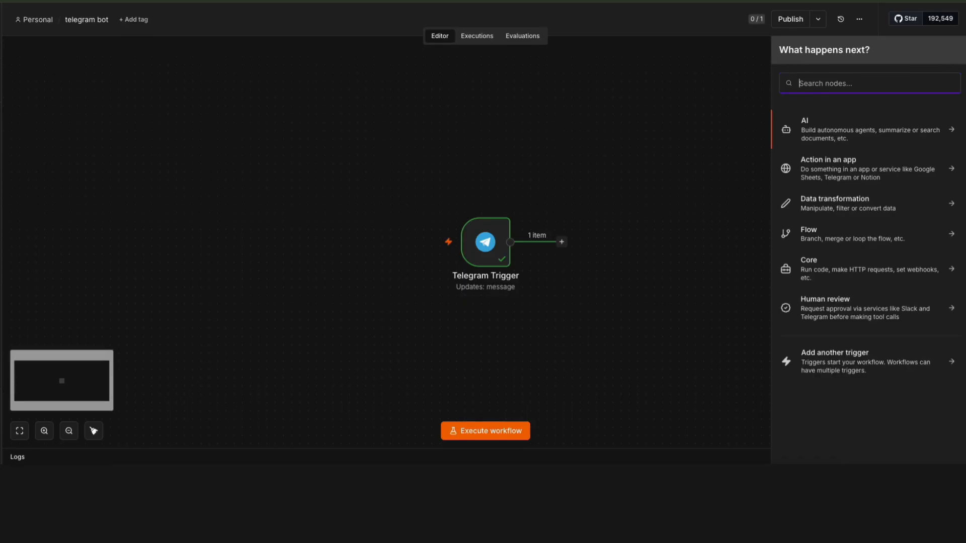
type("ai age")
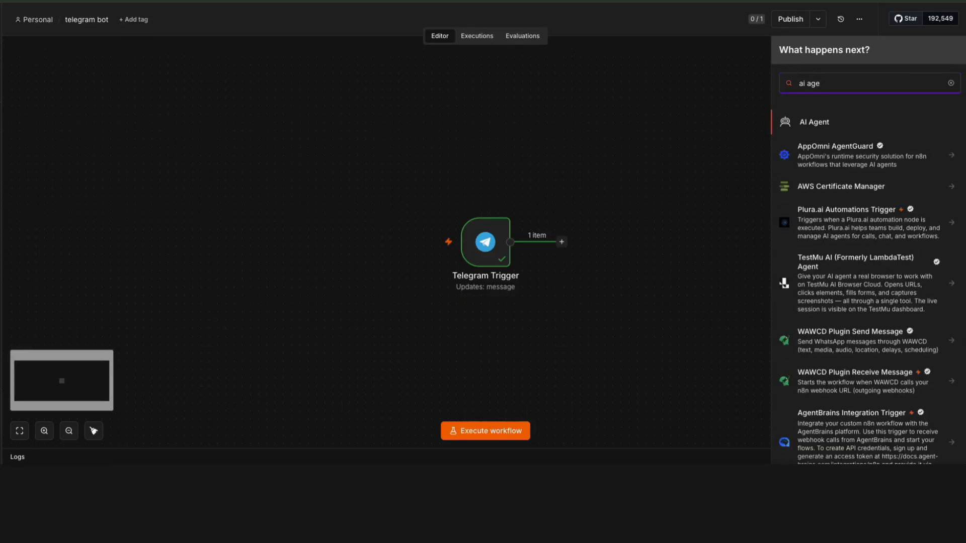
left_click(809, 122)
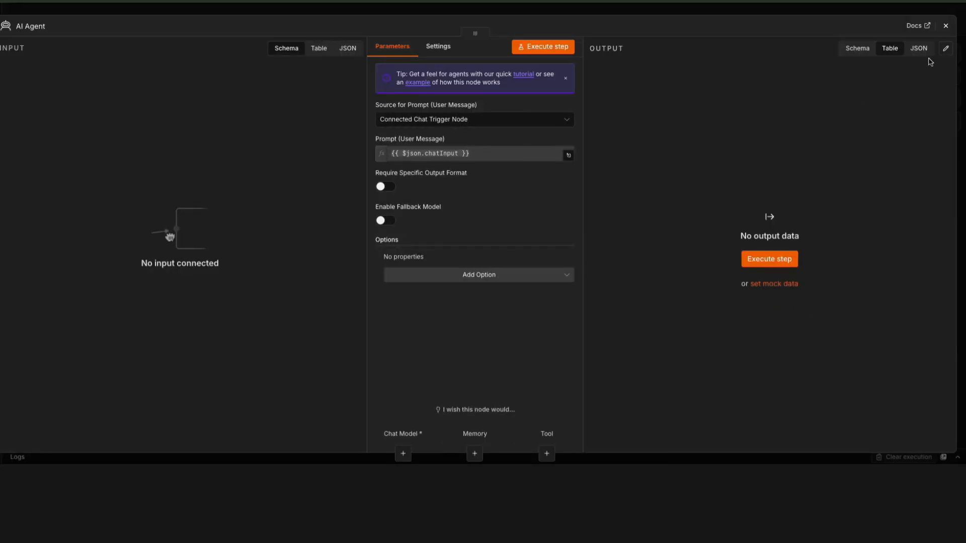
left_click(945, 26)
- Position the AI Agent beside the Telegram Trigger and connect the trigger's output to the agent's input
left_click_drag(676, 296, 643, 255)
left_click_drag(562, 242, 585, 246)
left_click_drag(434, 196, 646, 289)
left_click_drag(632, 244, 473, 231)
left_click(430, 291)
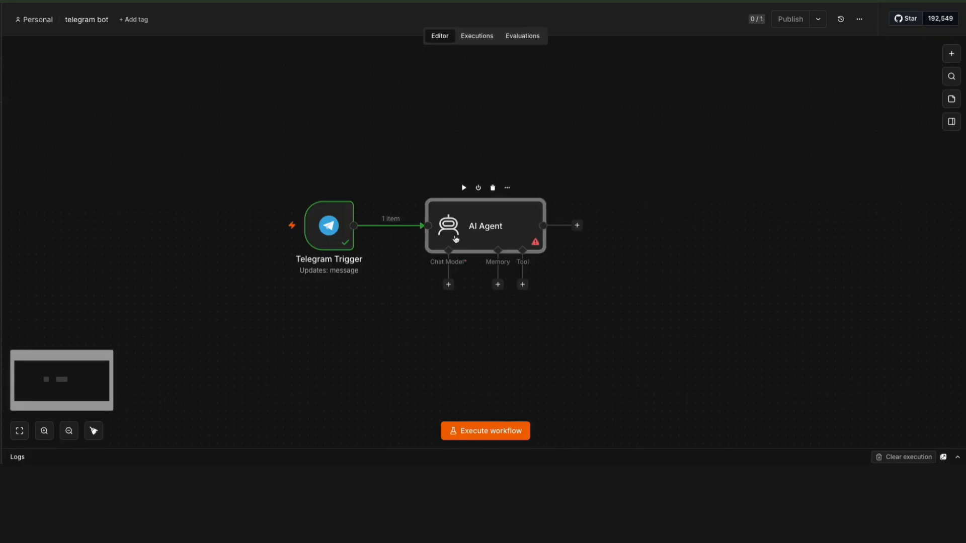
- Attach a Google Gemini Chat Model to the AI Agent as its chat model
double_click(455, 239)
left_click(403, 453)
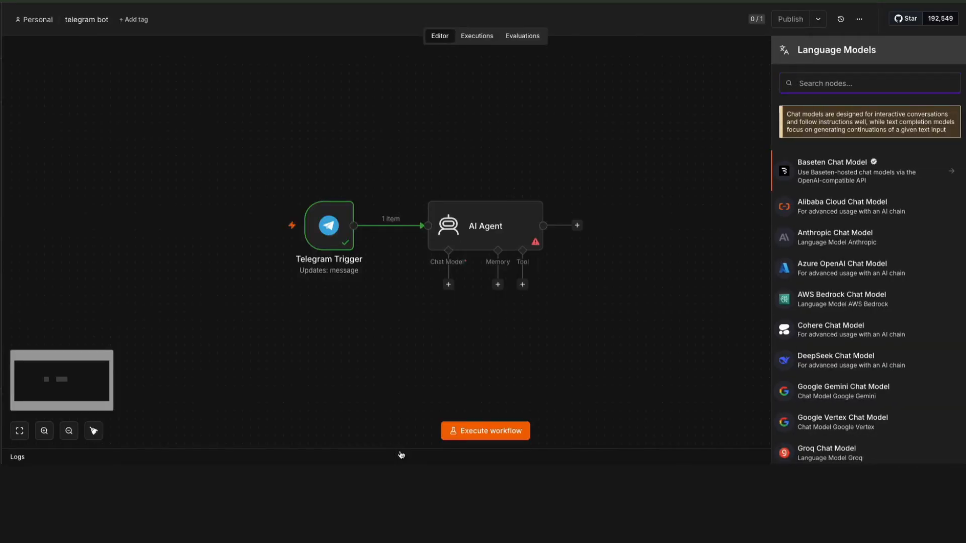
type("gemin")
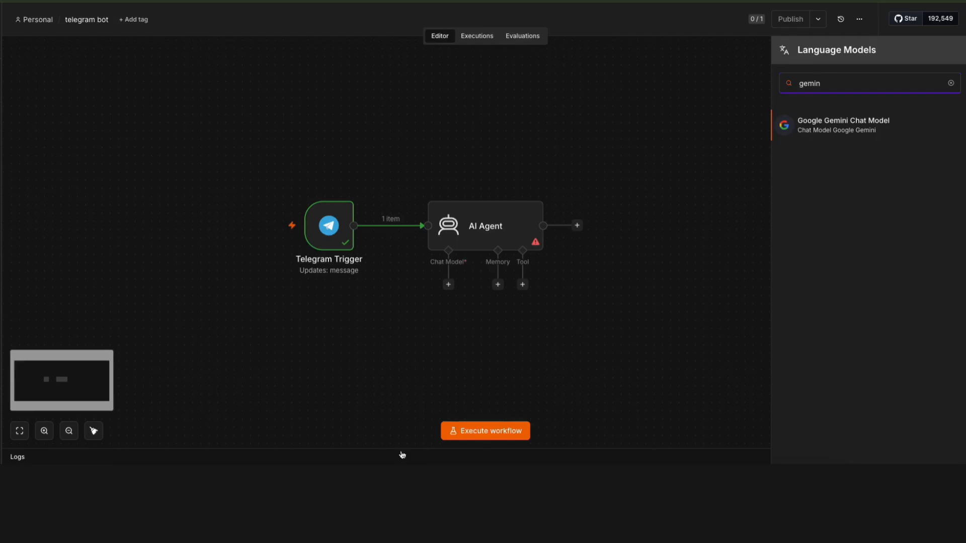
left_click(811, 125)
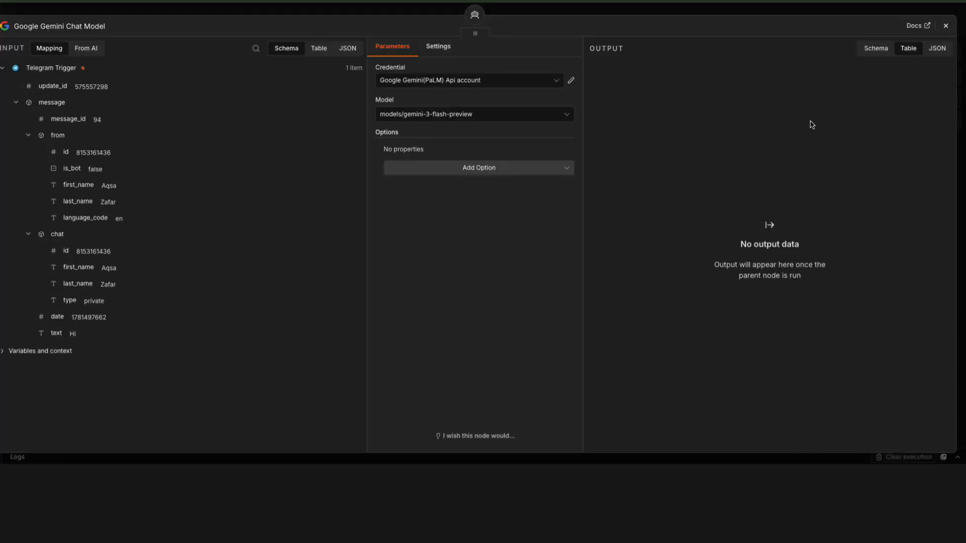
left_click(946, 26)
- Attach Simple Memory to the AI Agent, with Session ID set to Define below and the Telegram chat id mapped as the key
left_click(499, 286)
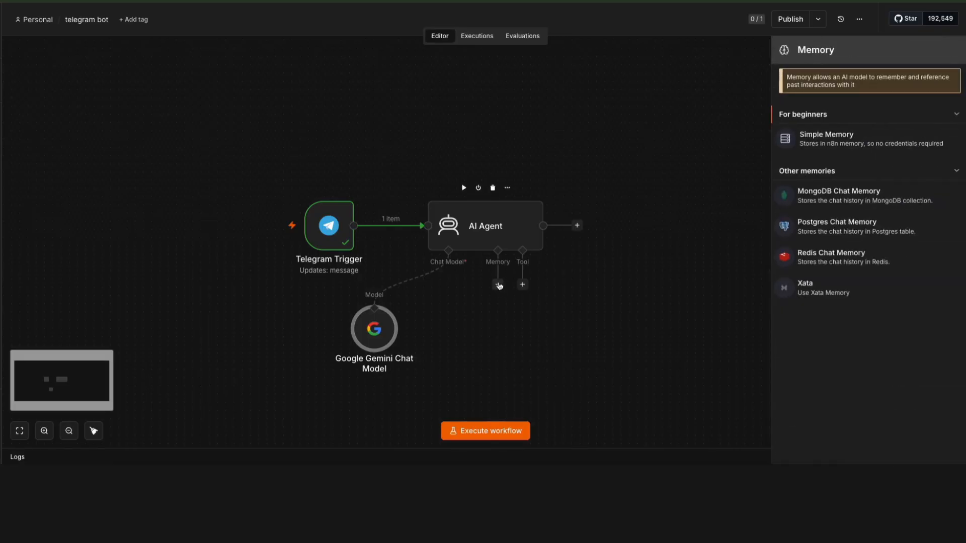
left_click(811, 149)
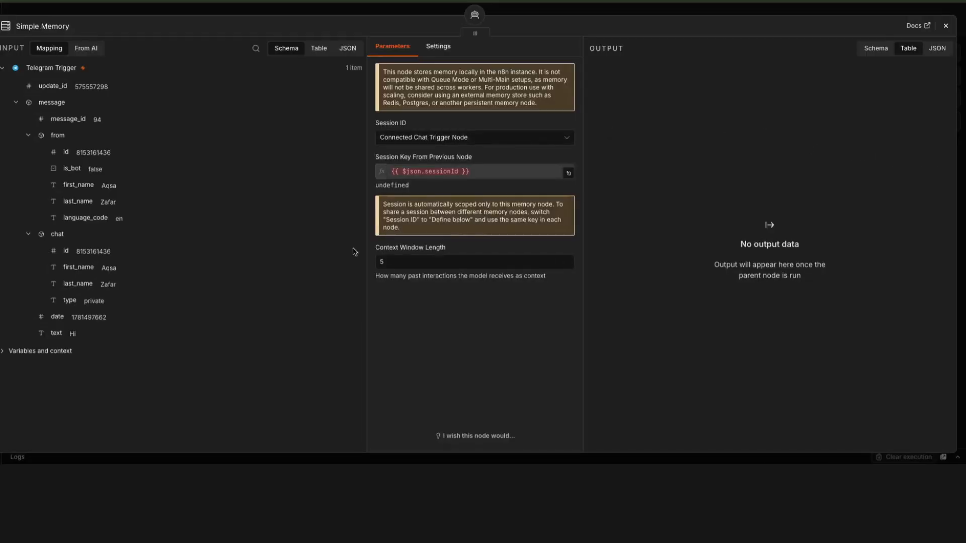
left_click(419, 138)
left_click(414, 204)
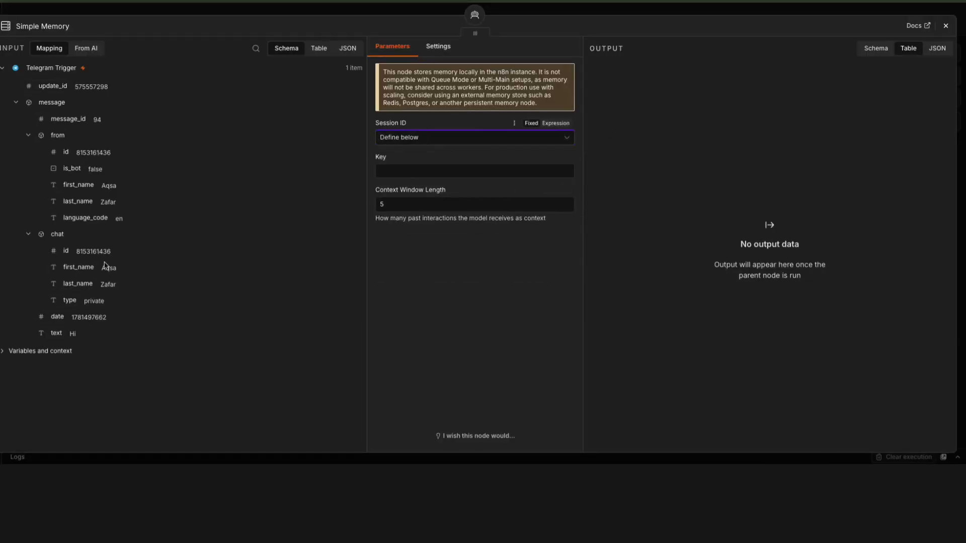
left_click_drag(65, 252, 392, 178)
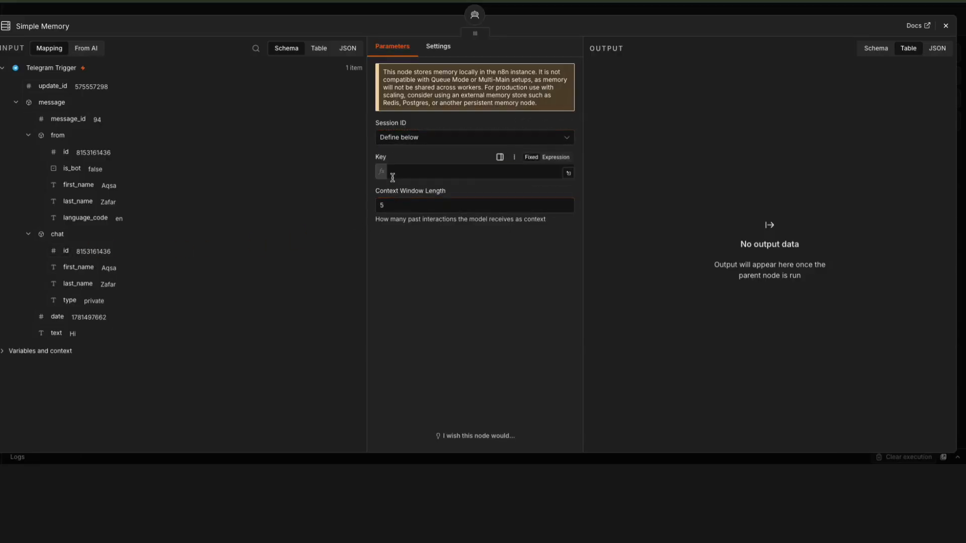
left_click(569, 290)
left_click(944, 24)
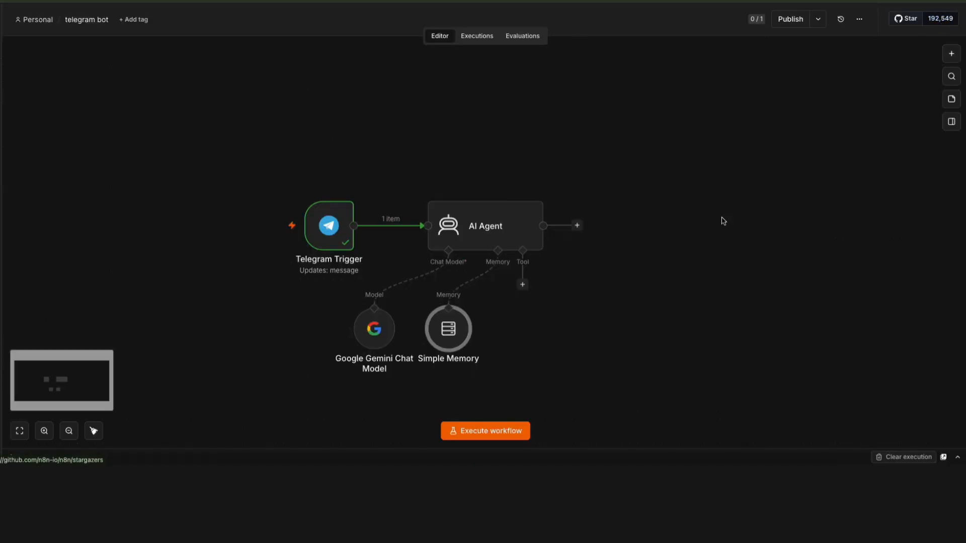
- Set the AI Agent's prompt source to Define below and map the Telegram message text as its user prompt
double_click(469, 230)
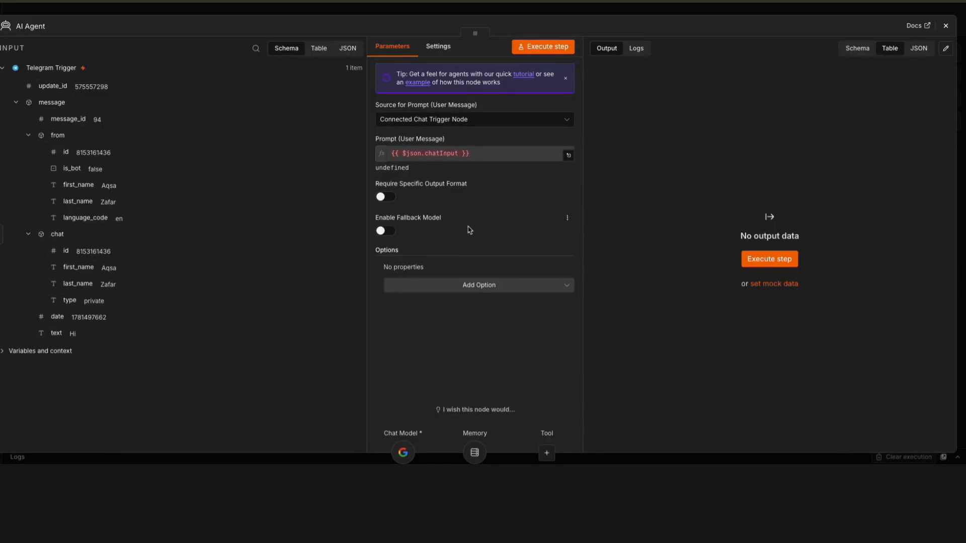
left_click(401, 121)
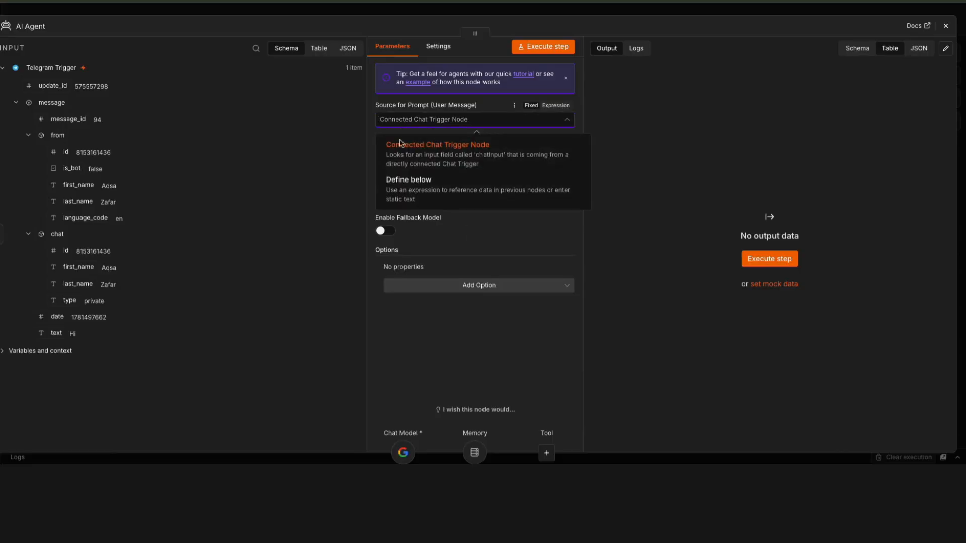
left_click(403, 191)
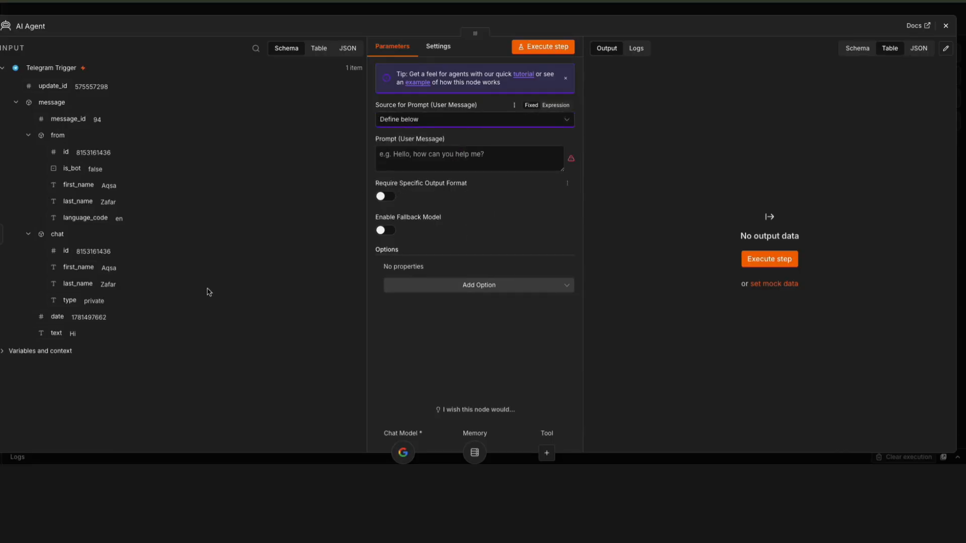
left_click_drag(56, 333, 424, 160)
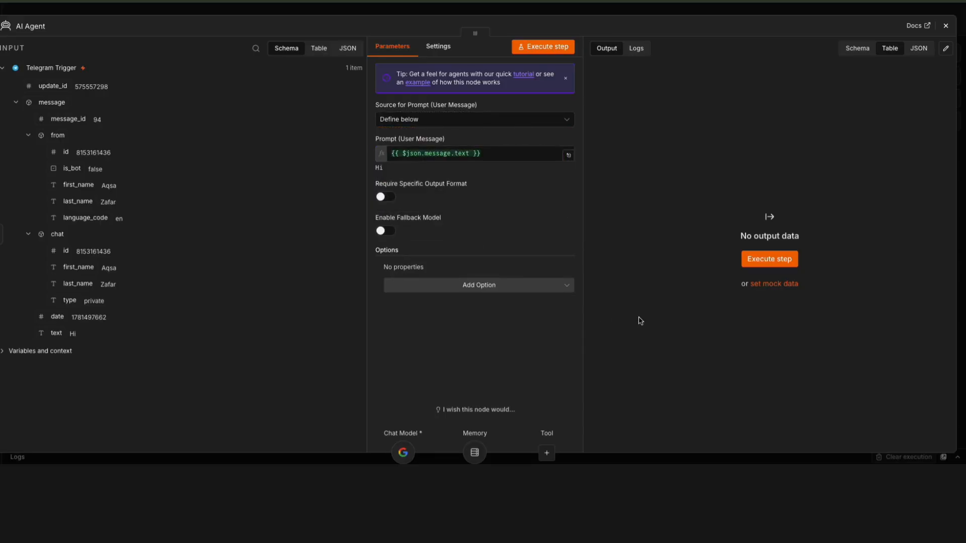
left_click(945, 25)
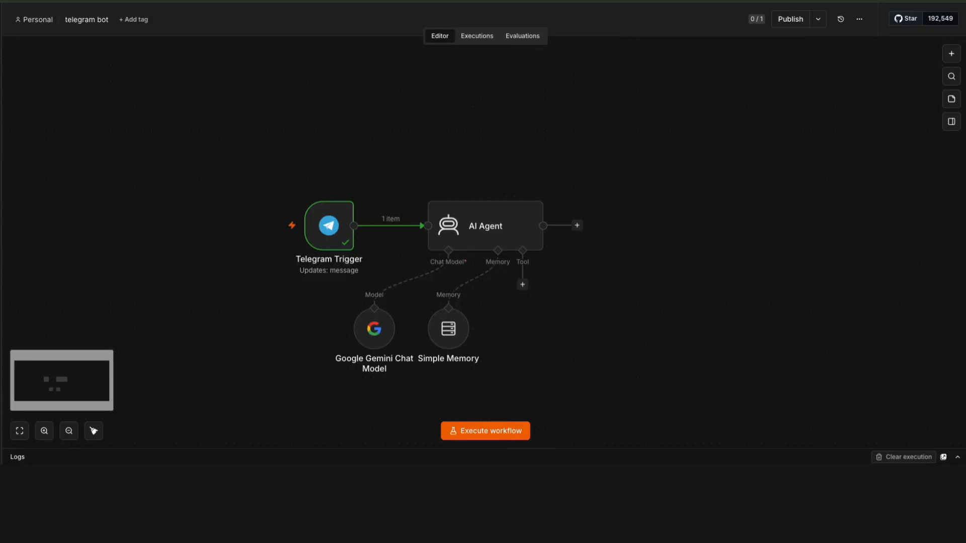
- Attach a Google Calendar tool to the AI Agent with its operation set to Get Many, leaving the calendar unselected
left_click(522, 285)
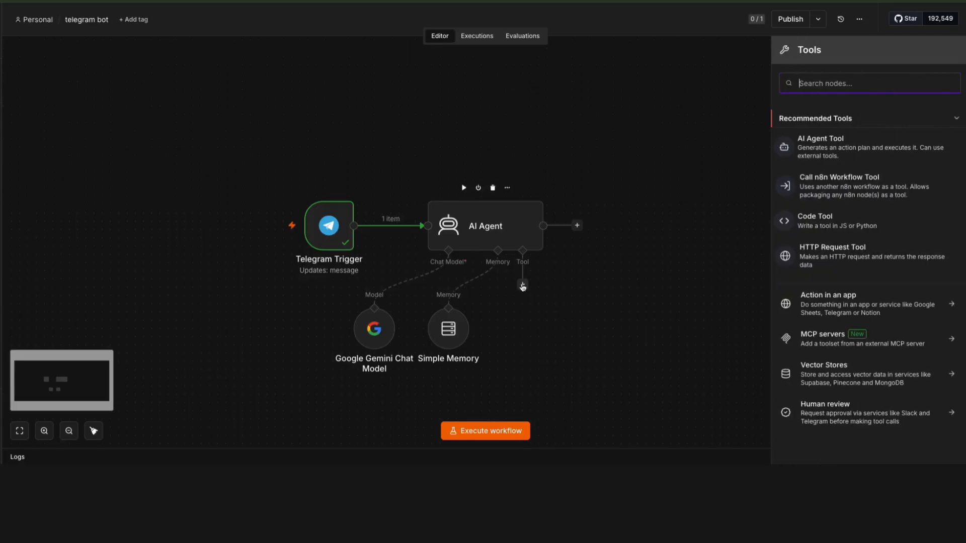
type("goo")
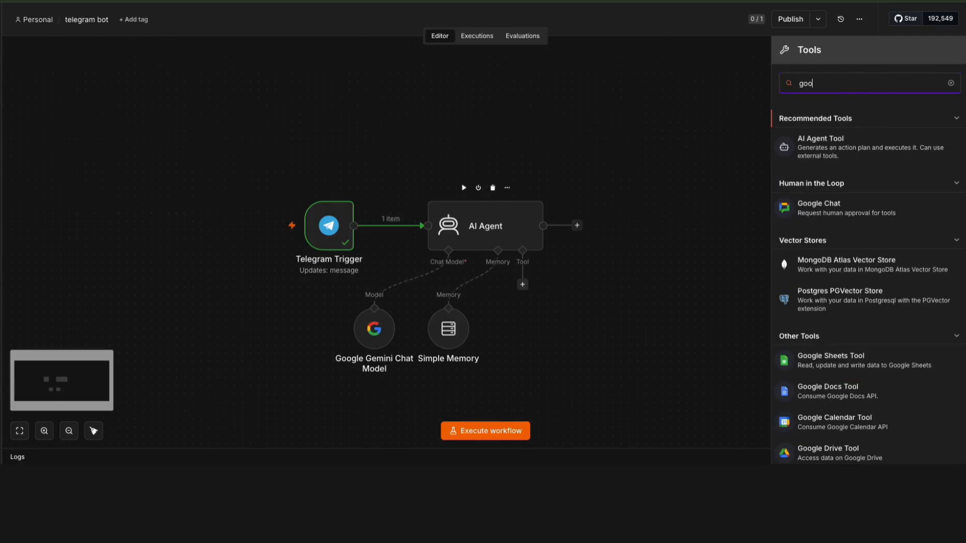
type("gle cale")
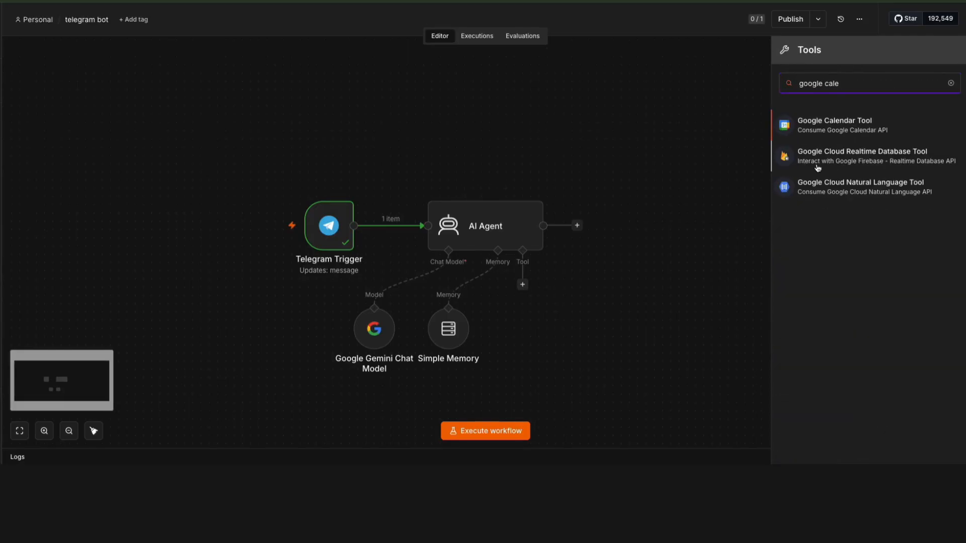
left_click(833, 125)
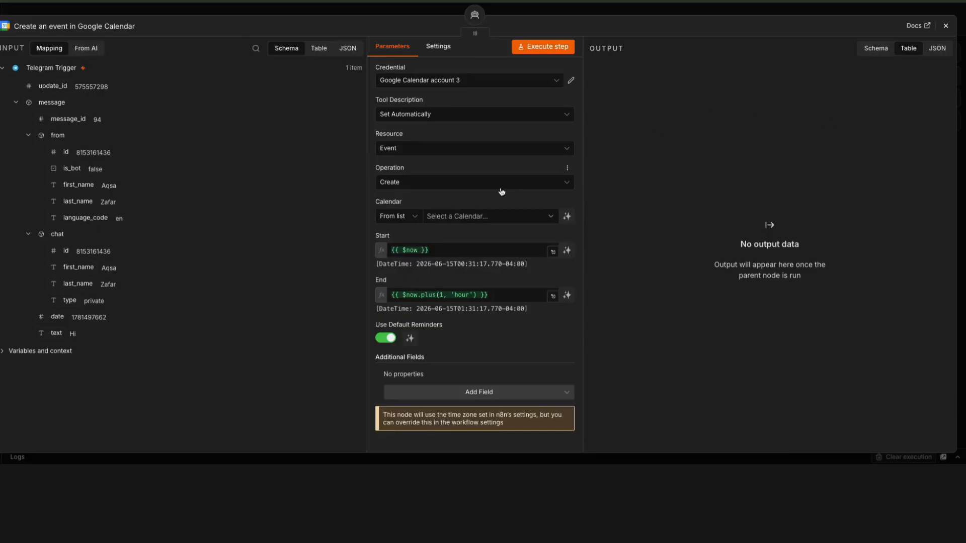
left_click(391, 182)
left_click(410, 291)
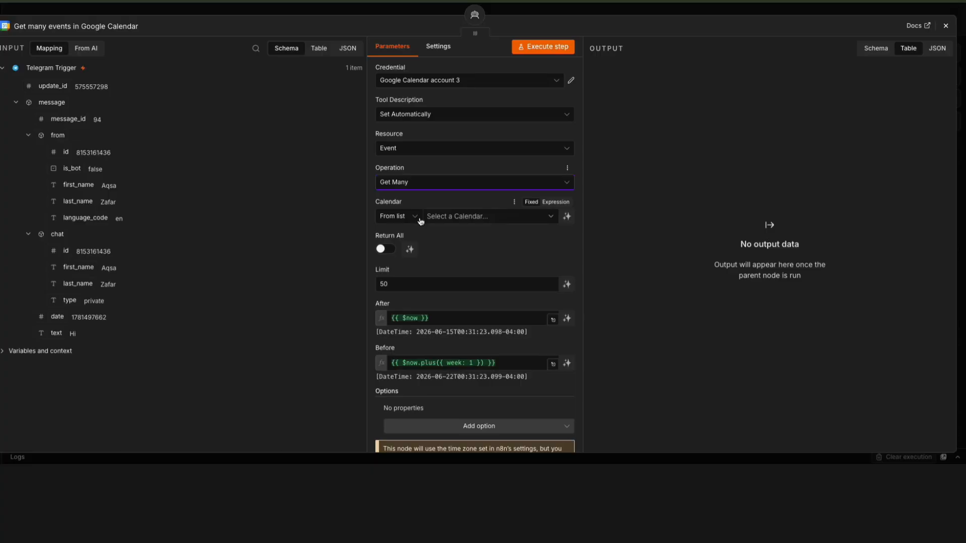
left_click(946, 27)
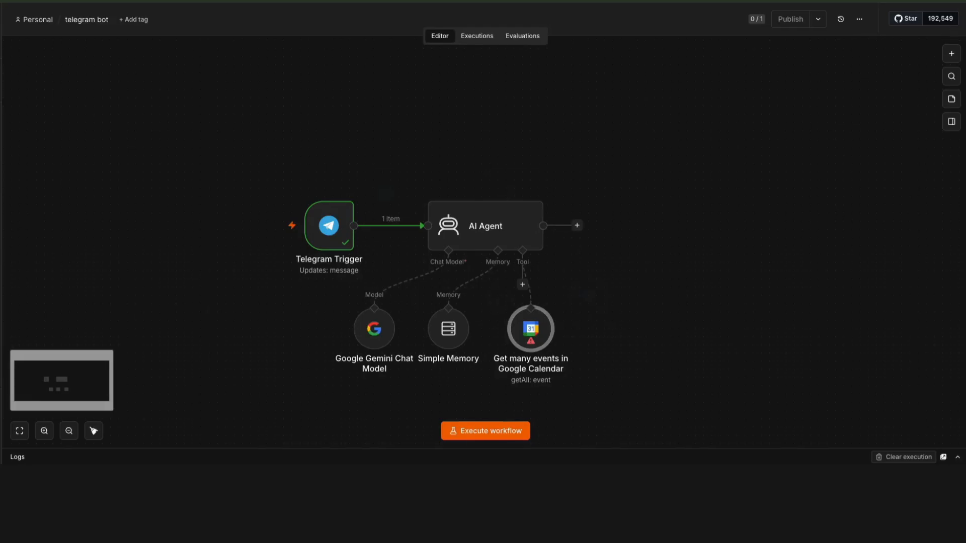
- Run the workflow and check the AI Agent's output for the incoming Telegram message
left_click(492, 431)
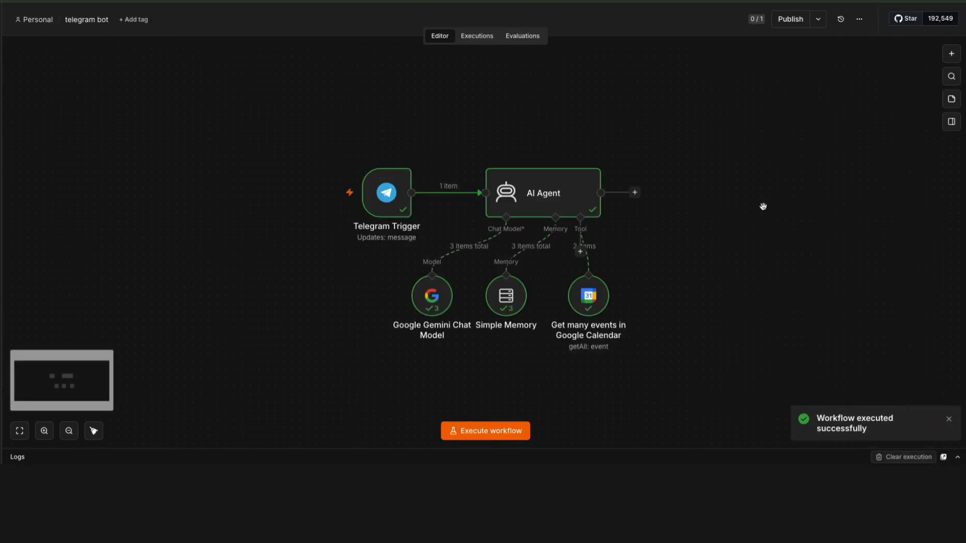
double_click(549, 183)
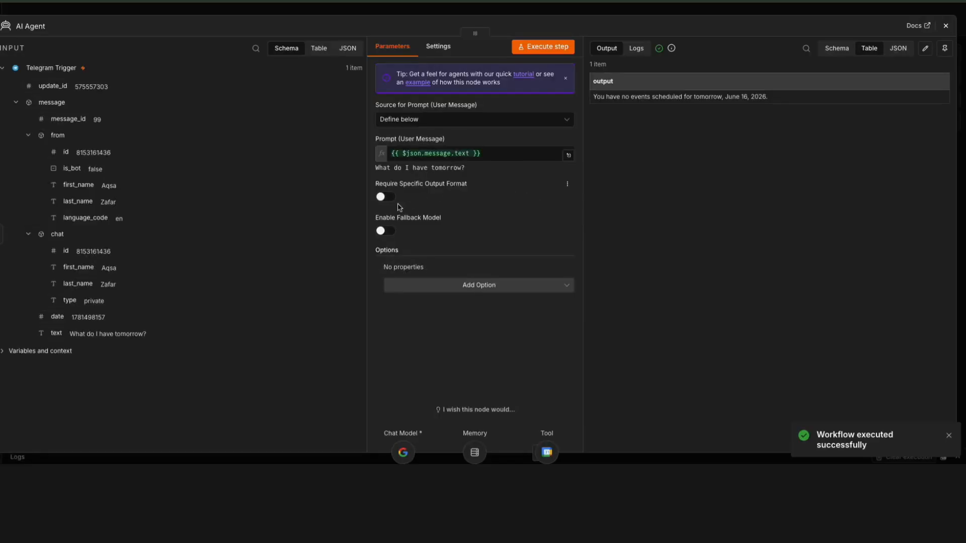
left_click_drag(592, 96, 778, 100)
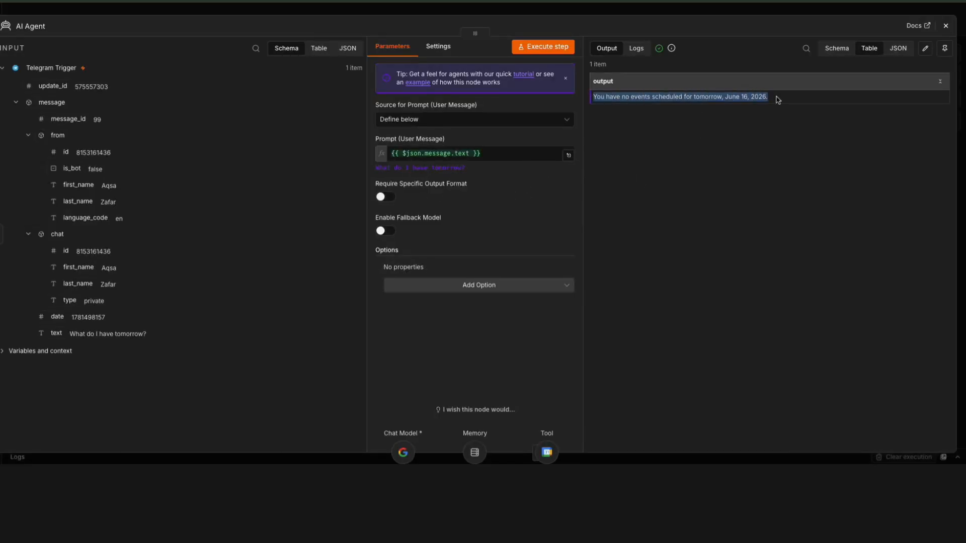
key("Escape")
- Add a Telegram Send a text message node after the AI Agent
left_click(653, 192)
type("tel")
key("Return")
type("sen")
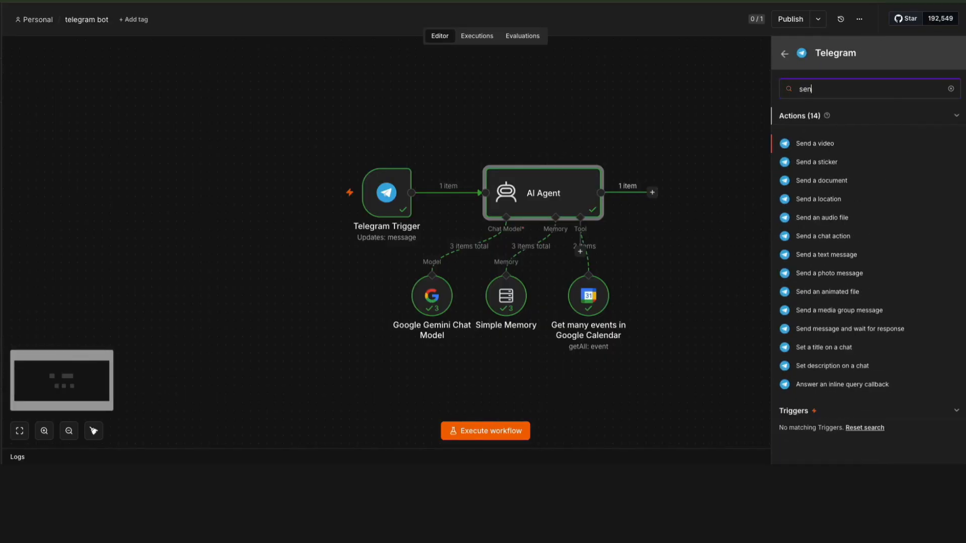
type("d a text")
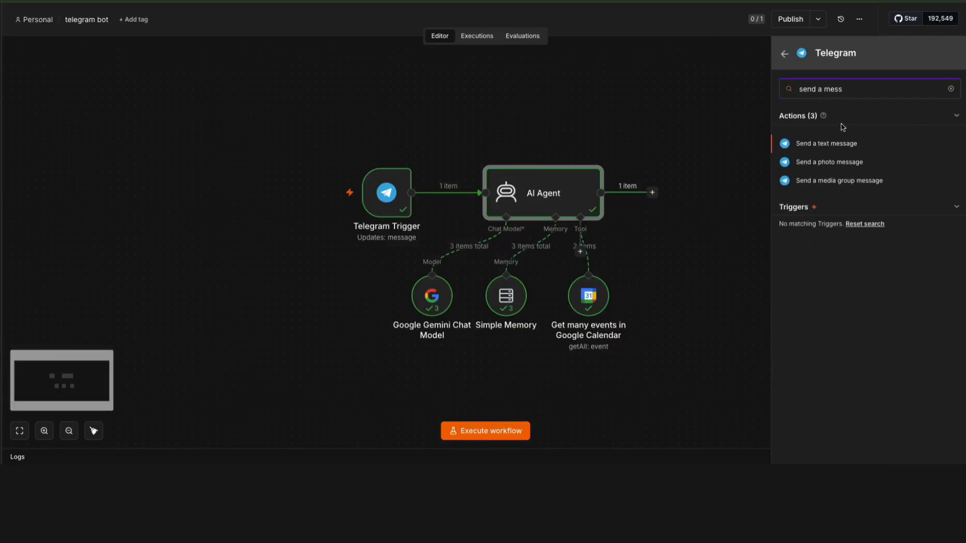
left_click(825, 145)
- Map the Telegram Trigger's chat id to the message's Chat ID and the AI Agent's output to its Text
left_click(26, 104)
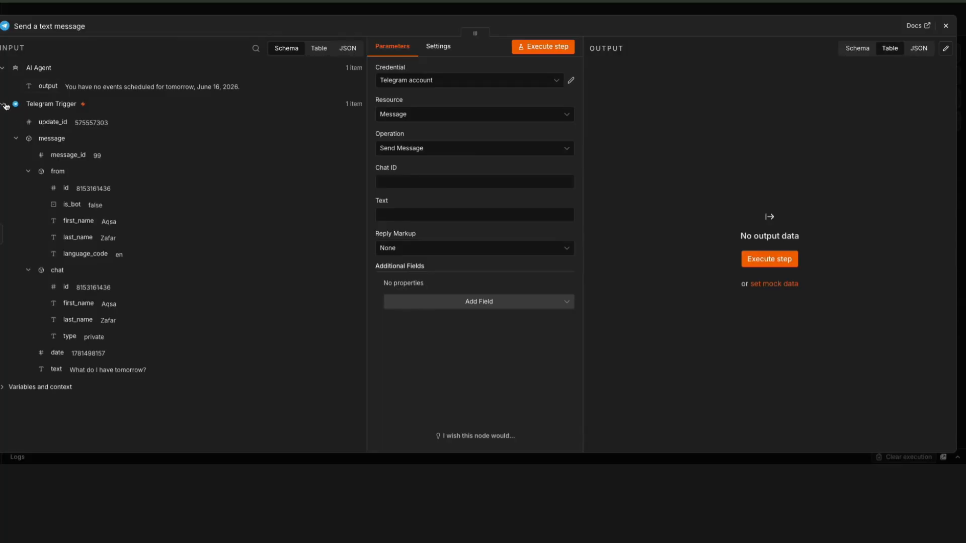
left_click_drag(71, 289, 405, 179)
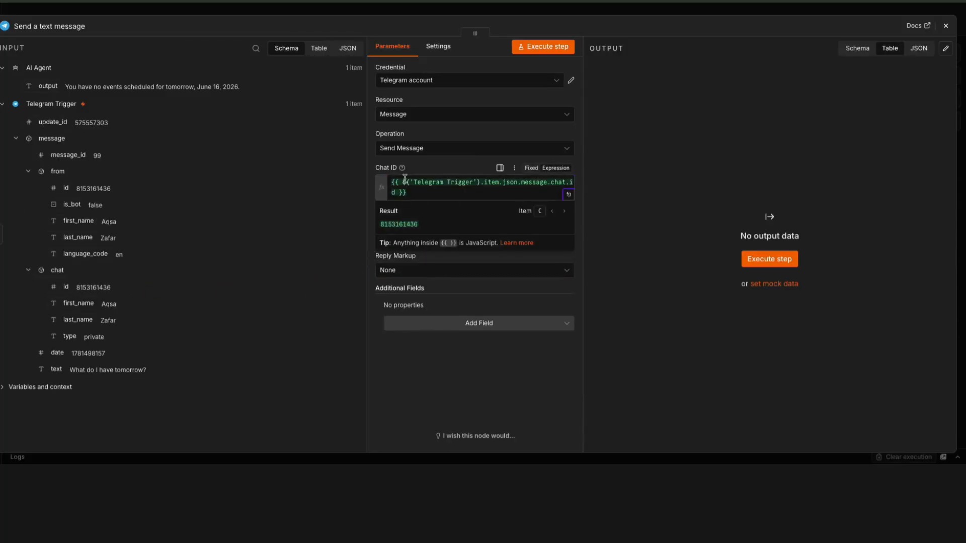
left_click(431, 294)
left_click(395, 237)
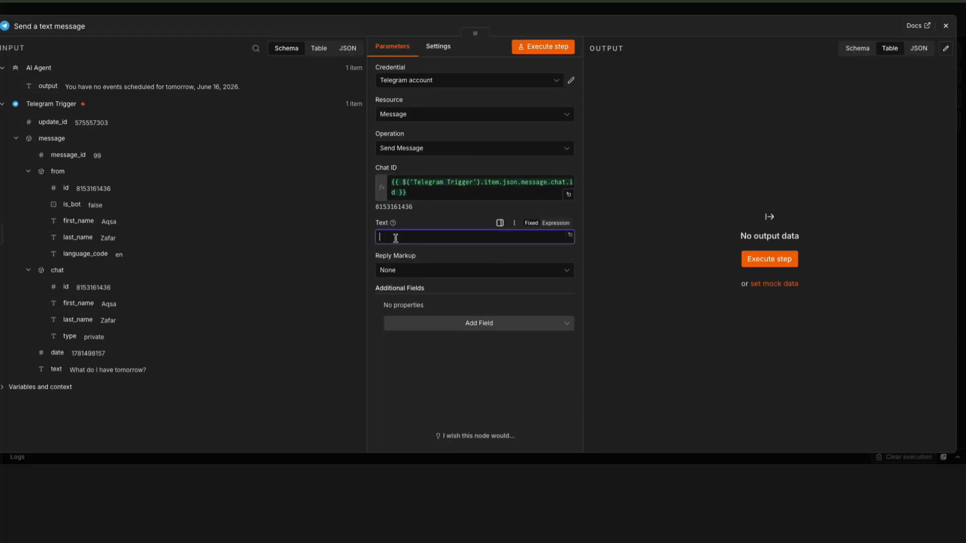
left_click_drag(41, 89, 397, 237)
left_click(407, 415)
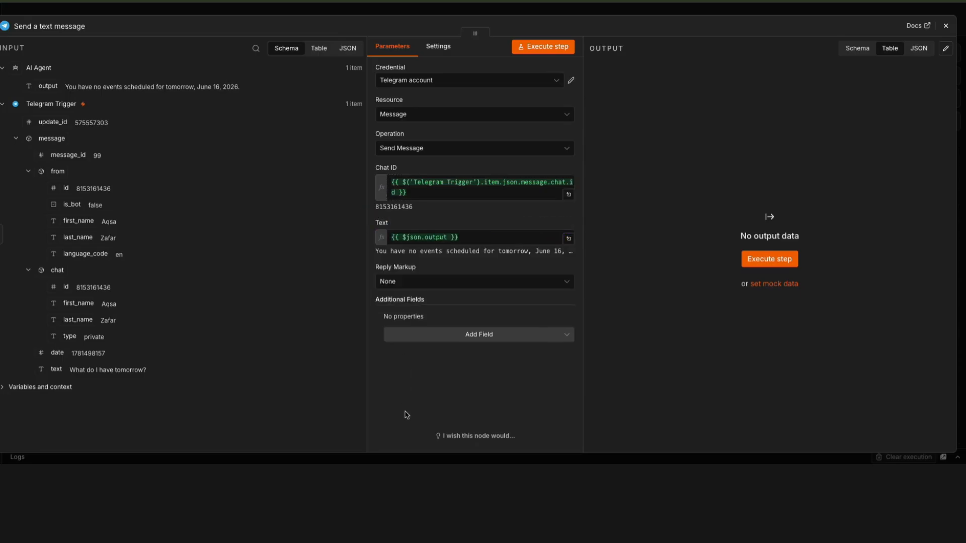
left_click(946, 25)
- Execute the workflow and test it by sending the bot the message "What do I have today?" in Telegram
left_click(477, 431)
type("What")
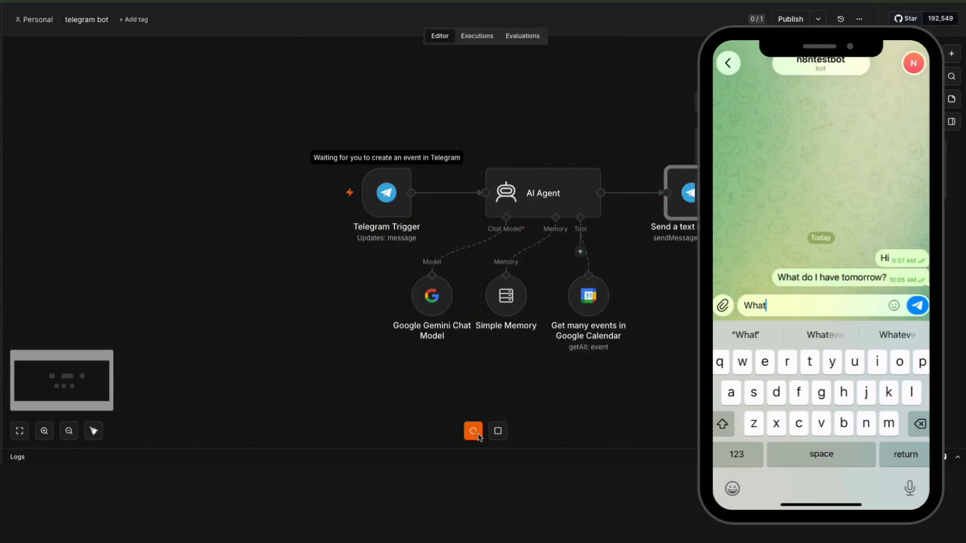
type(" do I have today?")
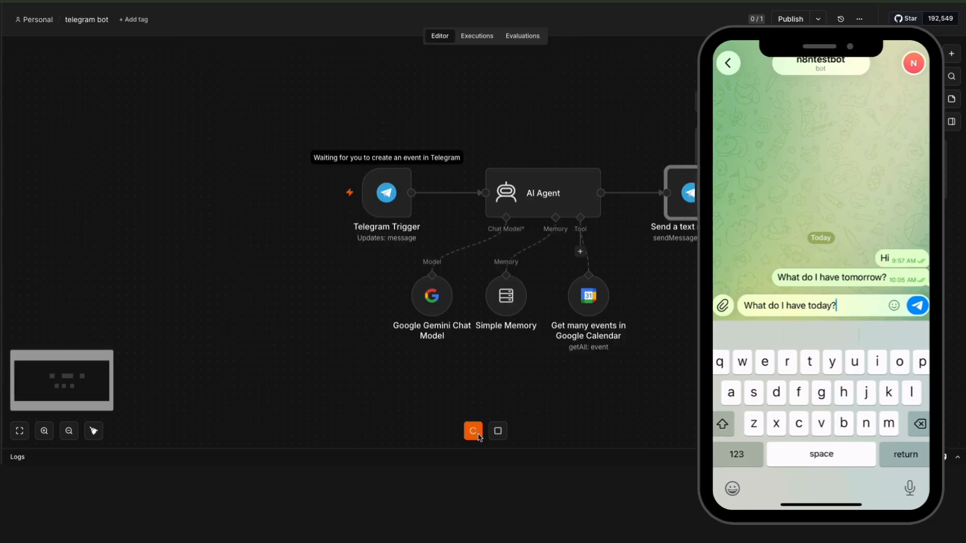
key("Return")
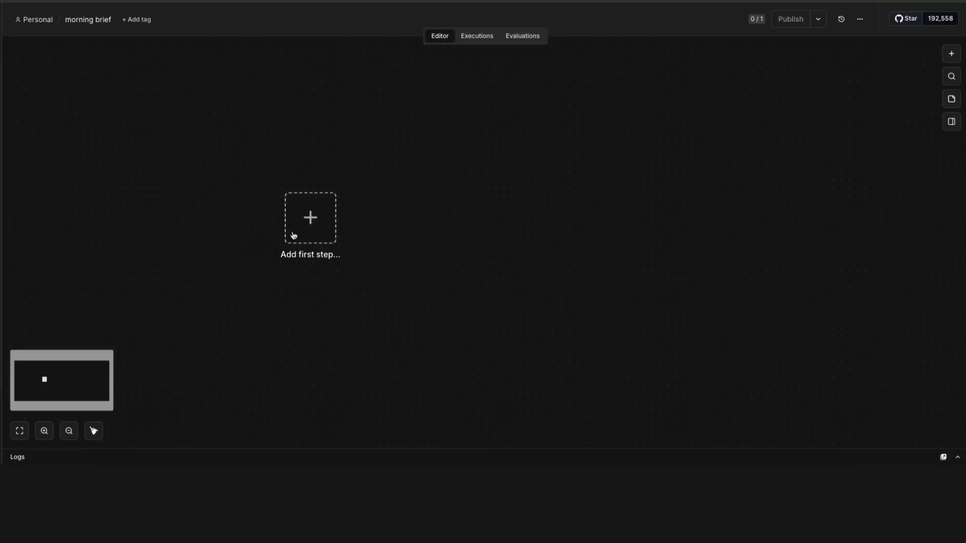
- Start the morning brief workflow with a Schedule Trigger that runs every day at 7am
left_click(298, 233)
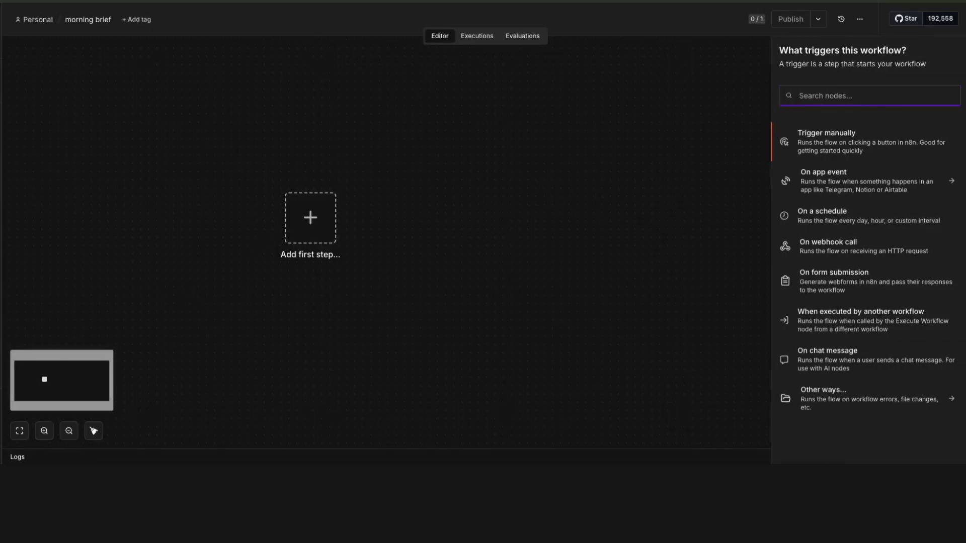
type("sch")
left_click(808, 136)
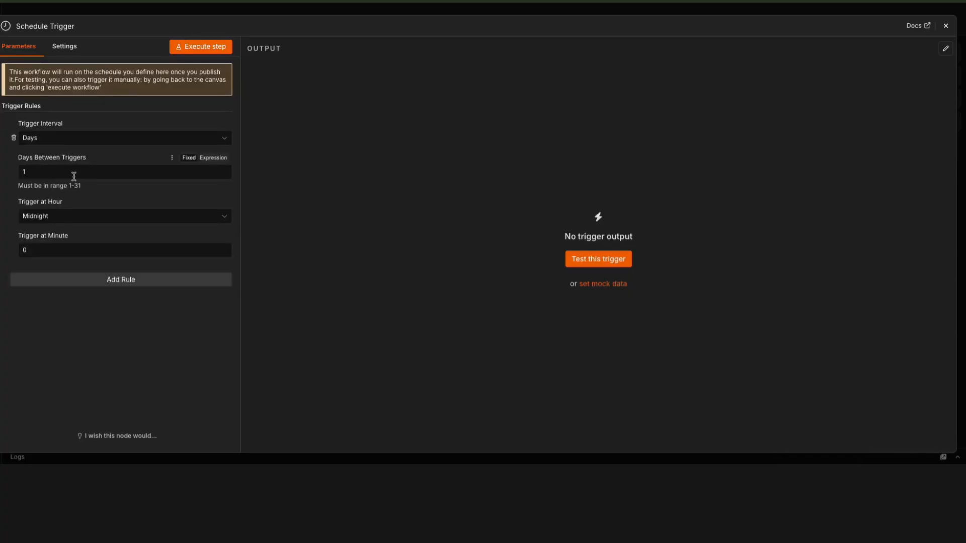
left_click(71, 215)
scroll(71, 310, "down", 2)
left_click(58, 330)
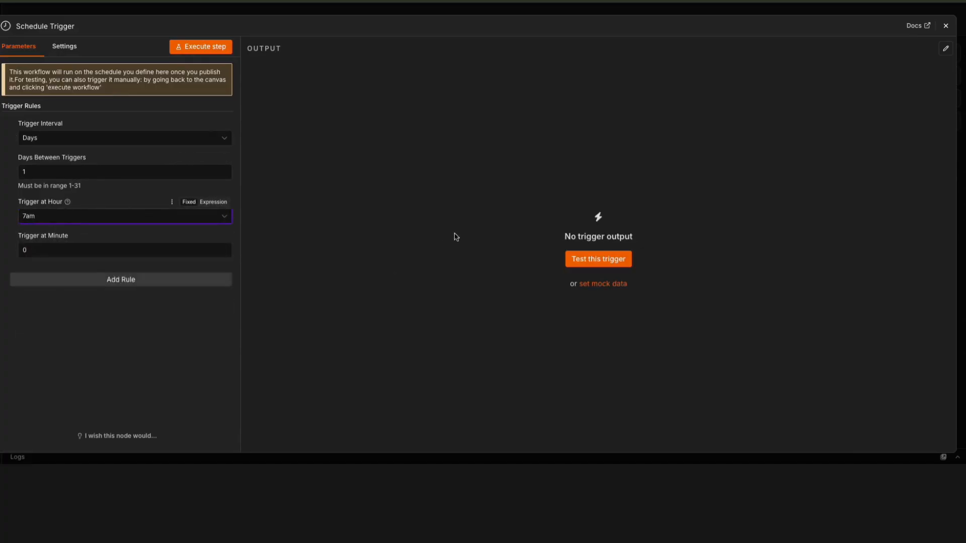
left_click(946, 26)
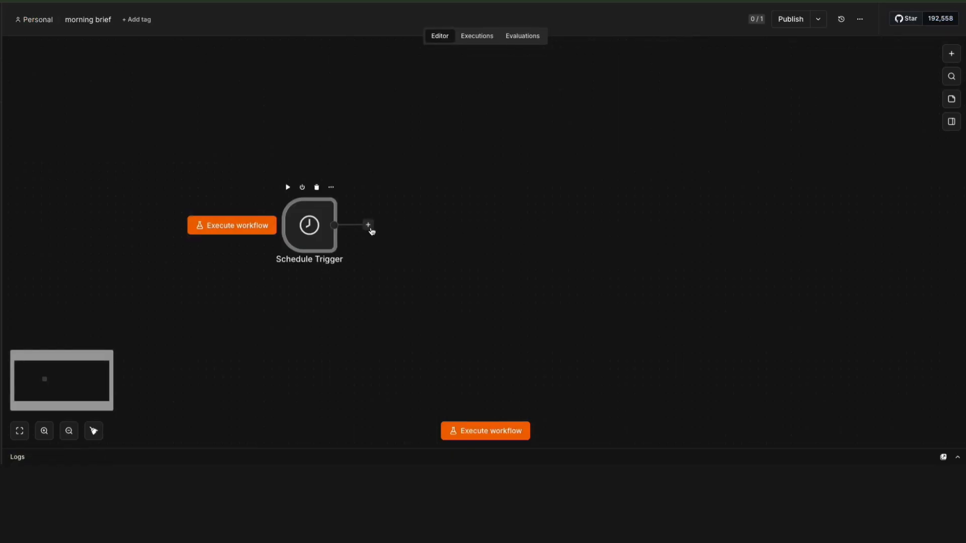
- Add a Google Calendar Get many events node after the Schedule Trigger and rename it Google Calendar
left_click(369, 226)
type("google cale")
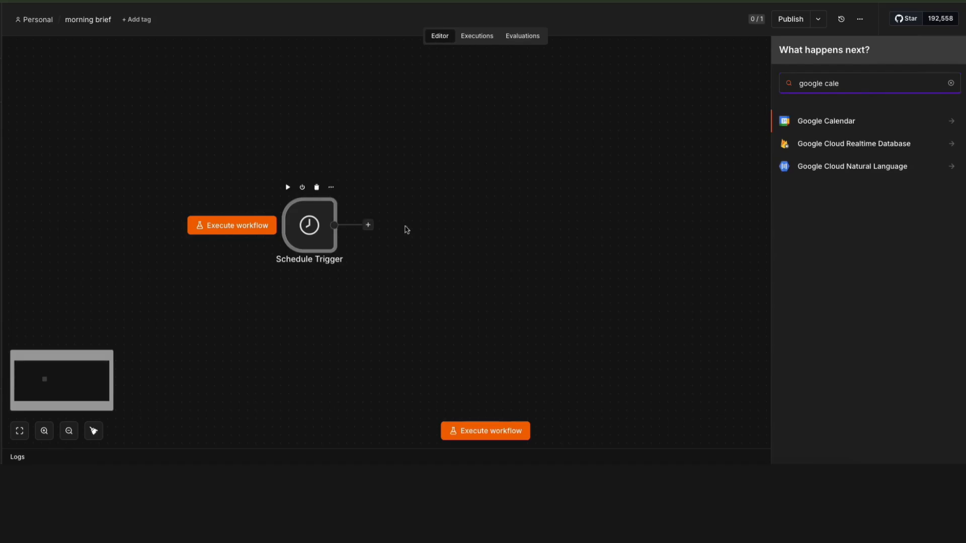
left_click(807, 125)
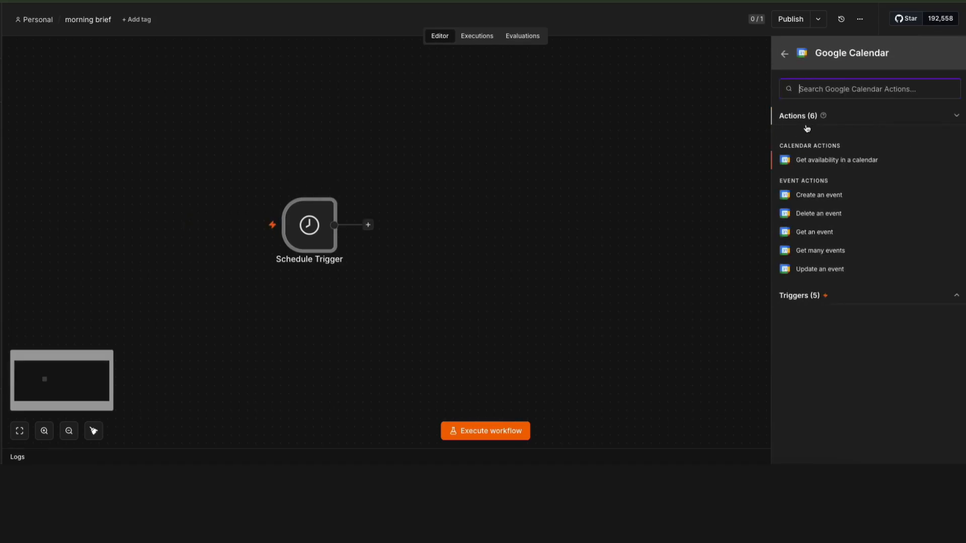
left_click(800, 251)
left_click(55, 28)
type("Google C")
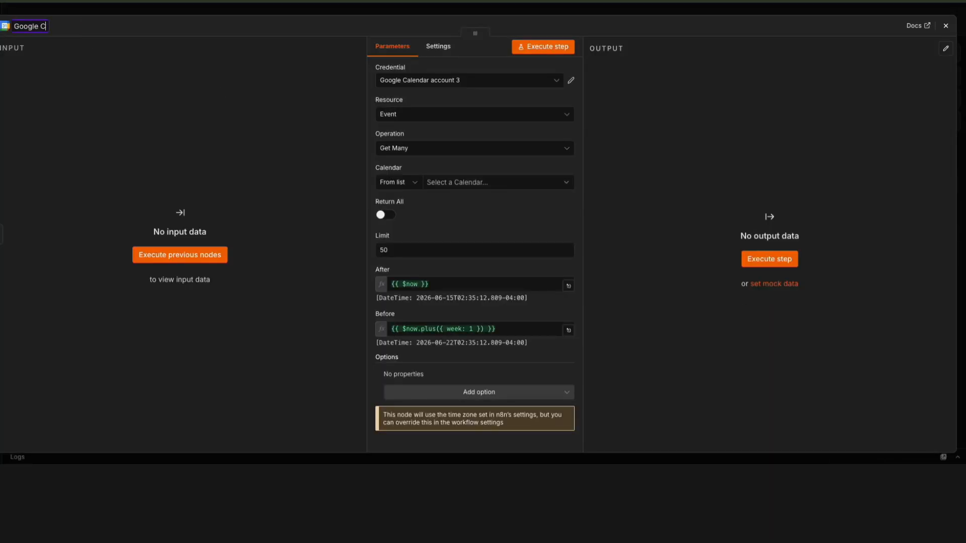
type("alendar")
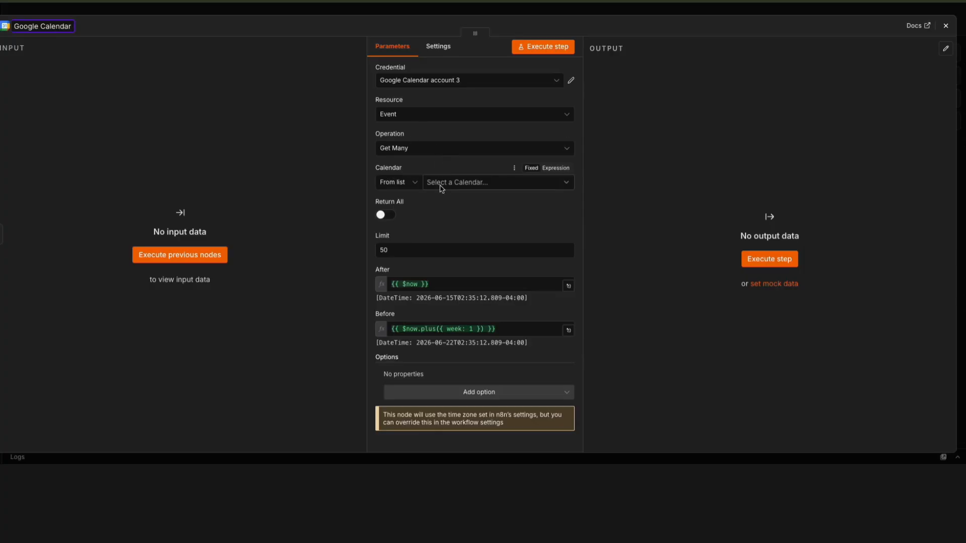
left_click(947, 26)
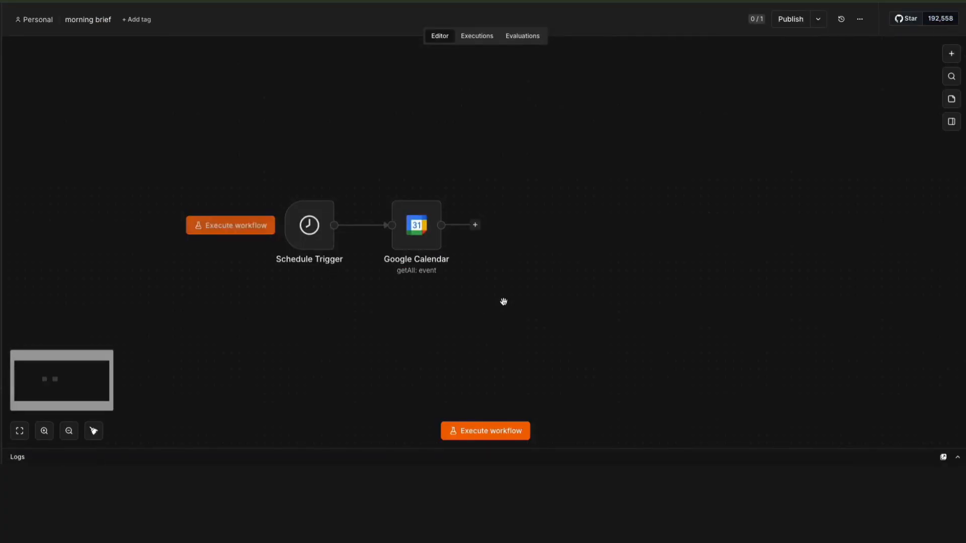
- Add a Data table Get row(s) node after Google Calendar, reading from task table, and rename it Data Table
left_click(475, 224)
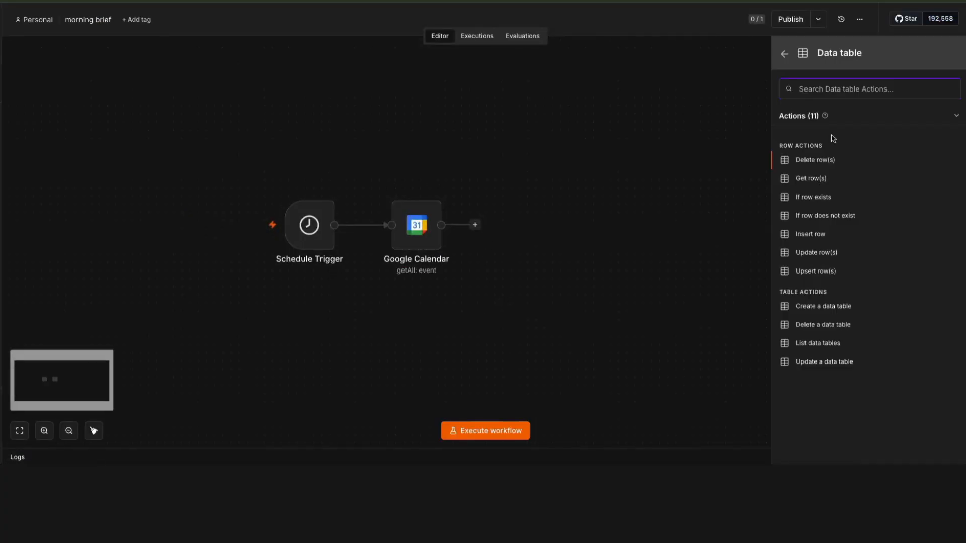
left_click(818, 183)
left_click(448, 152)
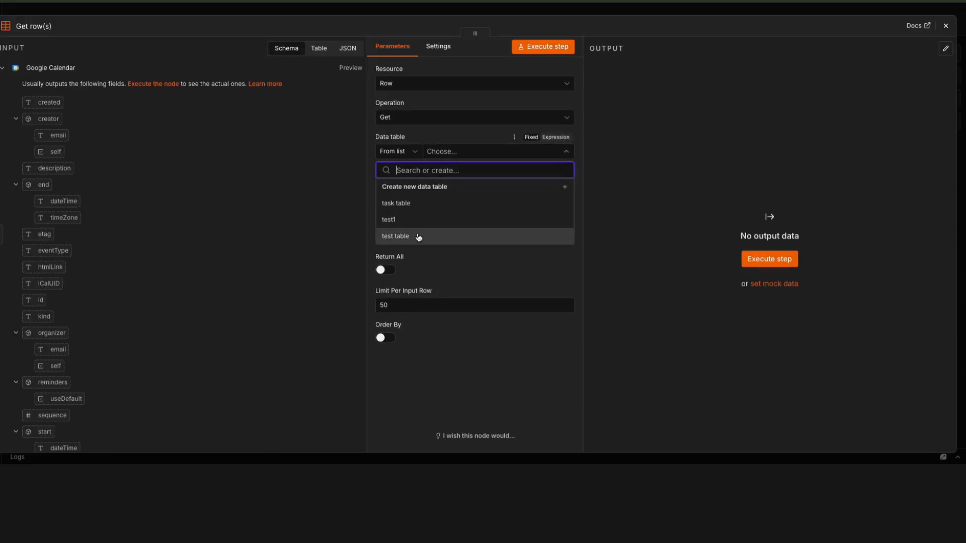
left_click(410, 204)
left_click(44, 26)
type("Data Table")
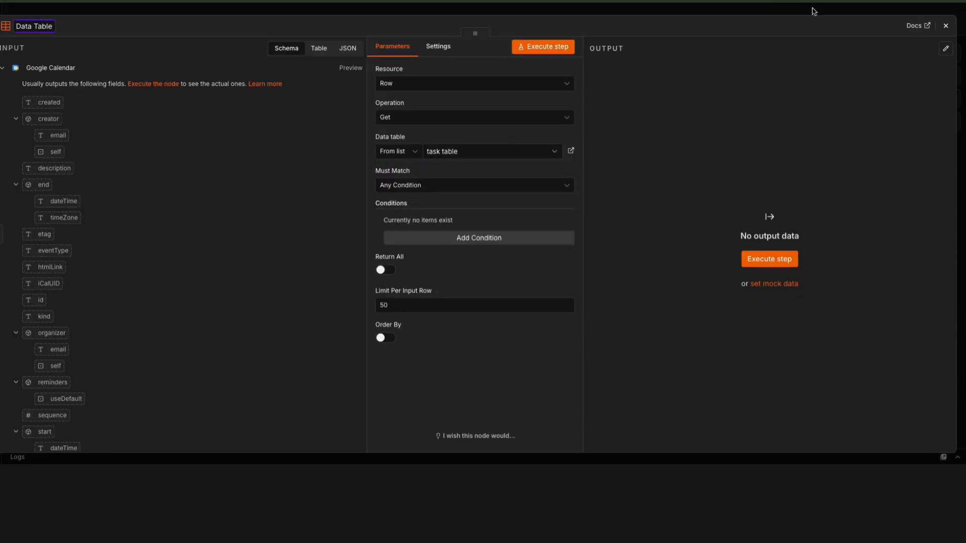
- Add a Google Gemini Message a model node after the Data Table node
left_click(946, 25)
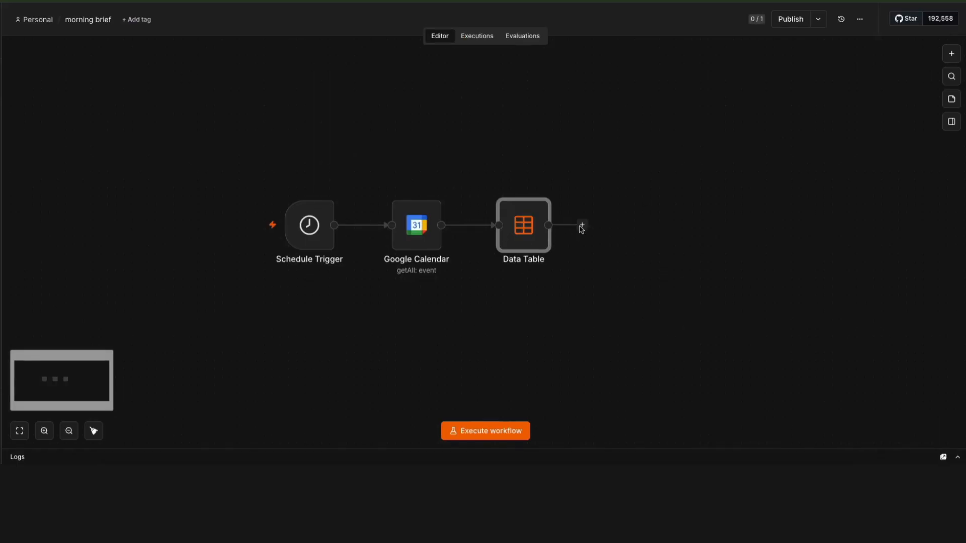
left_click(582, 227)
type("gemini")
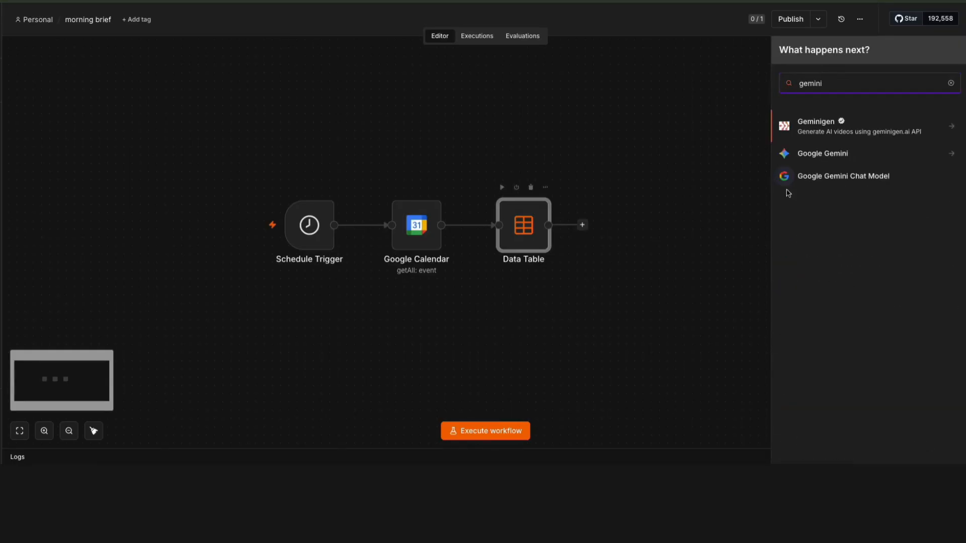
left_click(825, 151)
left_click(821, 447)
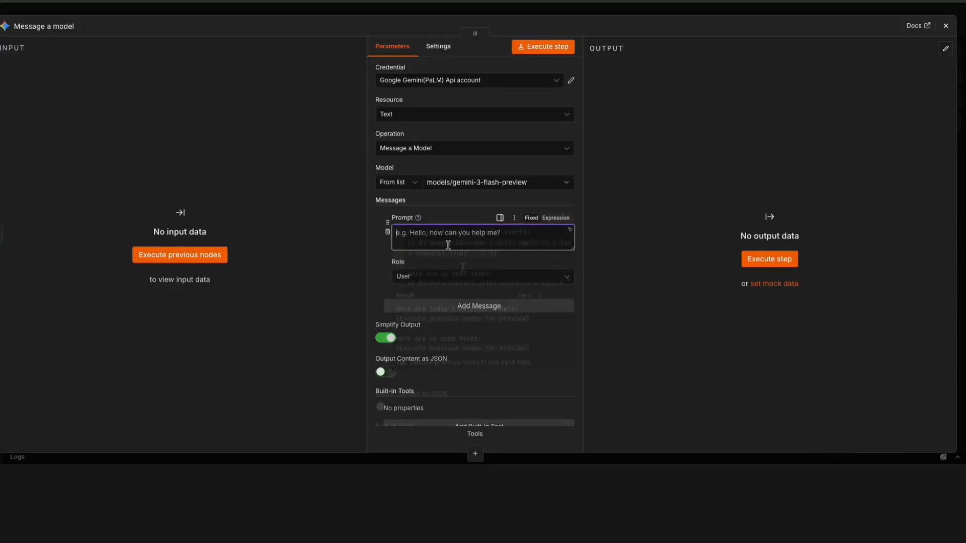
- Set the Gemini prompt to include Google Calendar event summaries and Data Table tasks, requesting a friendly, concise morning brief of max 5 bullet points
key("ctrl+v")
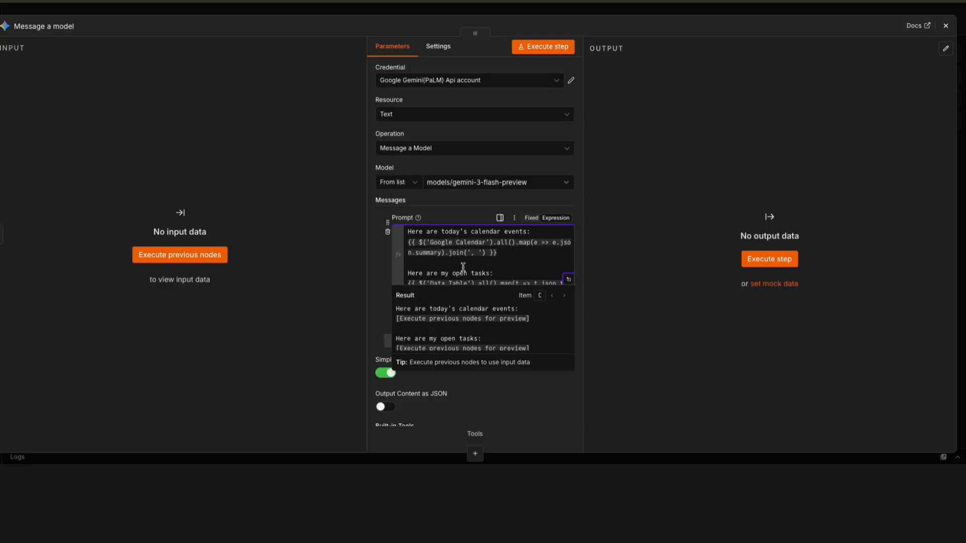
scroll(464, 266, "down", 2)
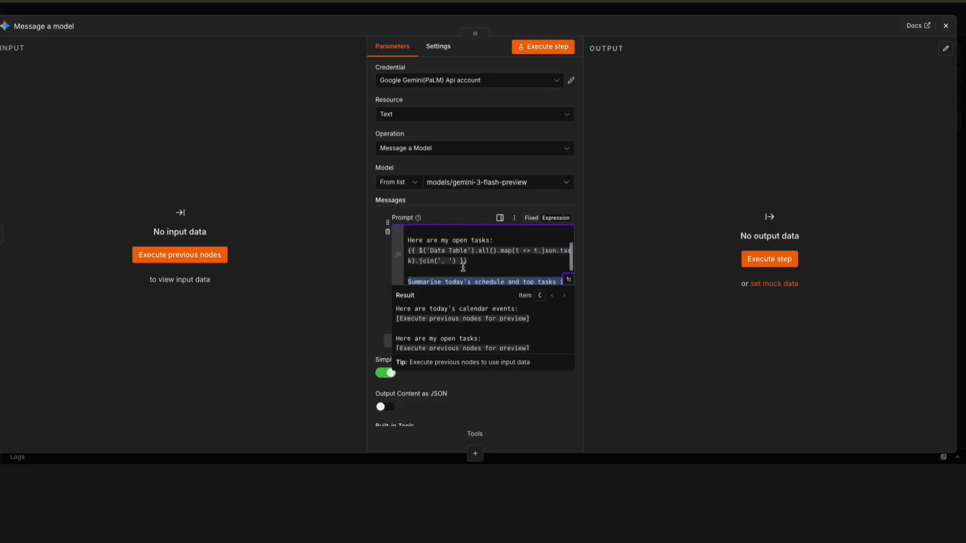
scroll(463, 267, "down", 3)
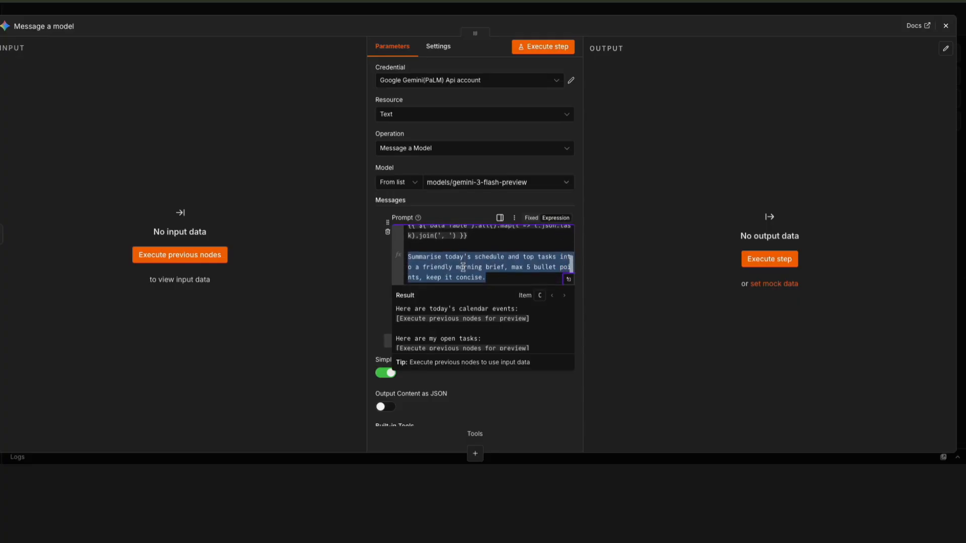
key("Escape")
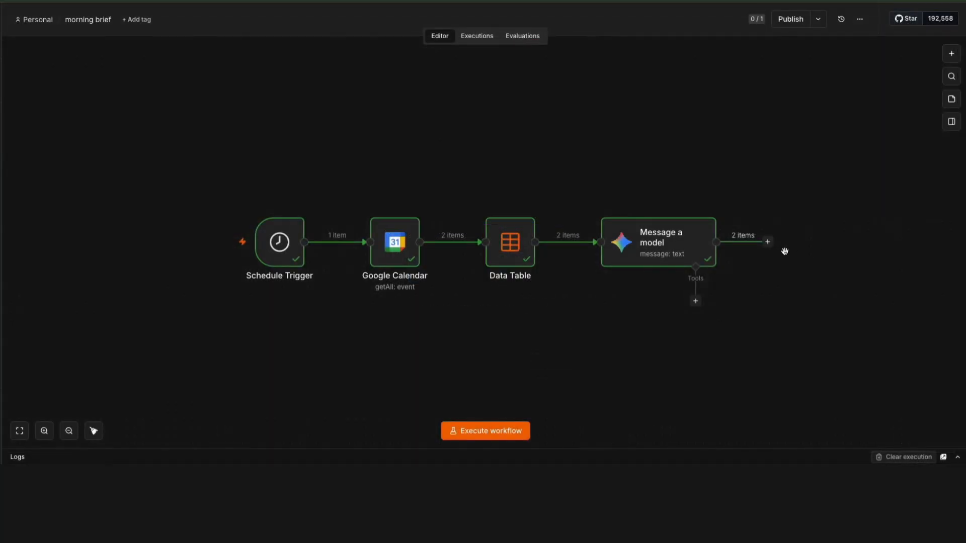
- Add a Telegram Send a text message node after the Message a model node
left_click(767, 242)
type("tele")
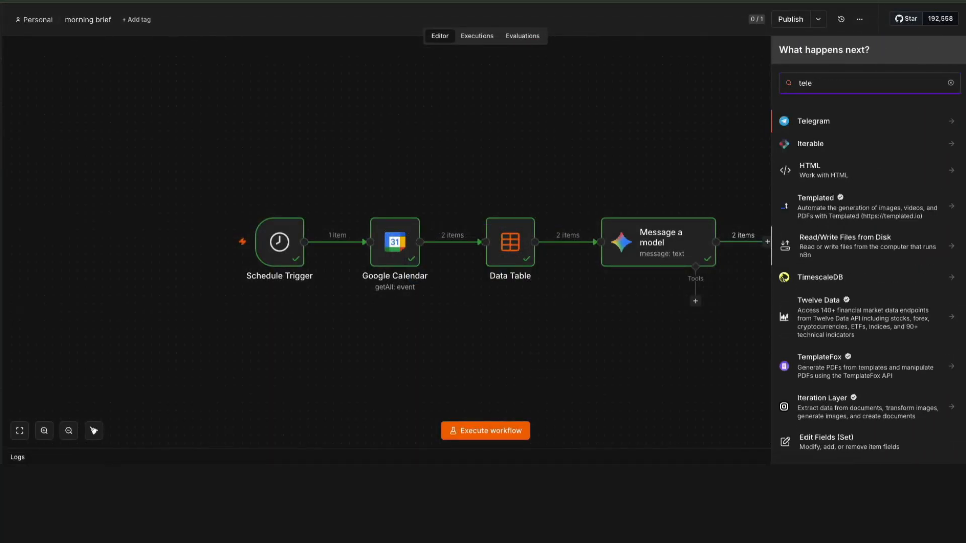
left_click(812, 121)
type("send a t")
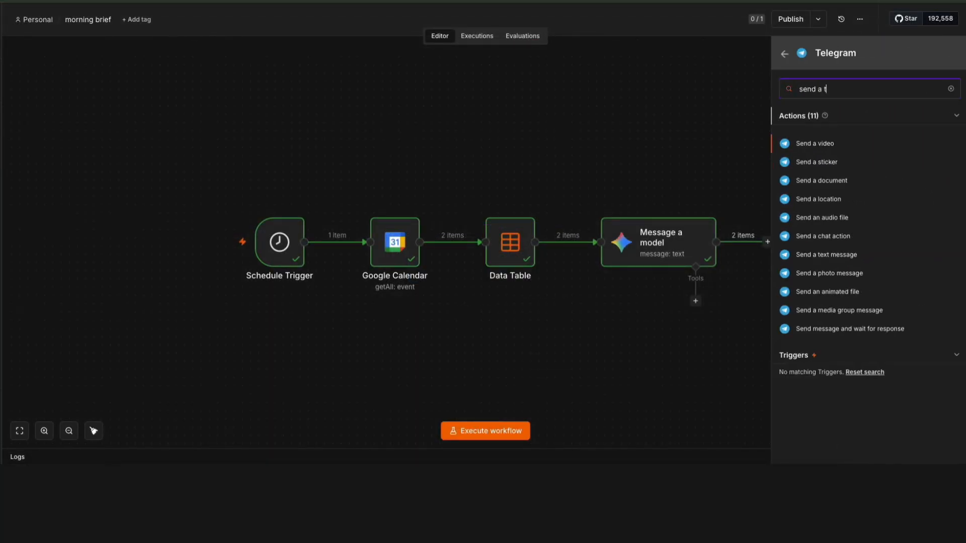
type("e")
key("Return")
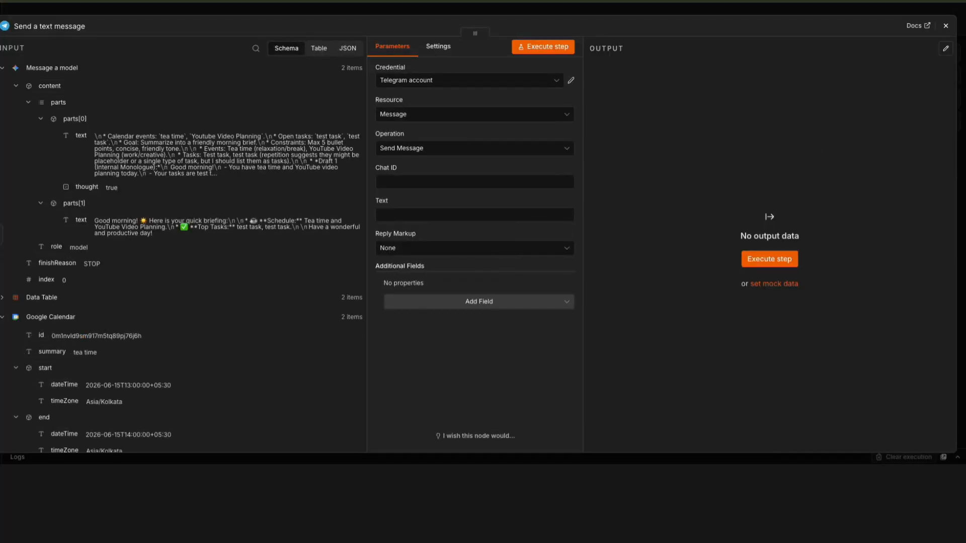
- Enter the recipient's chat ID and map the message text to Gemini's {{ $json.content.parts[0].text }} in the Telegram node
left_click(394, 182)
key("ctrl+v")
left_click_drag(79, 138, 405, 216)
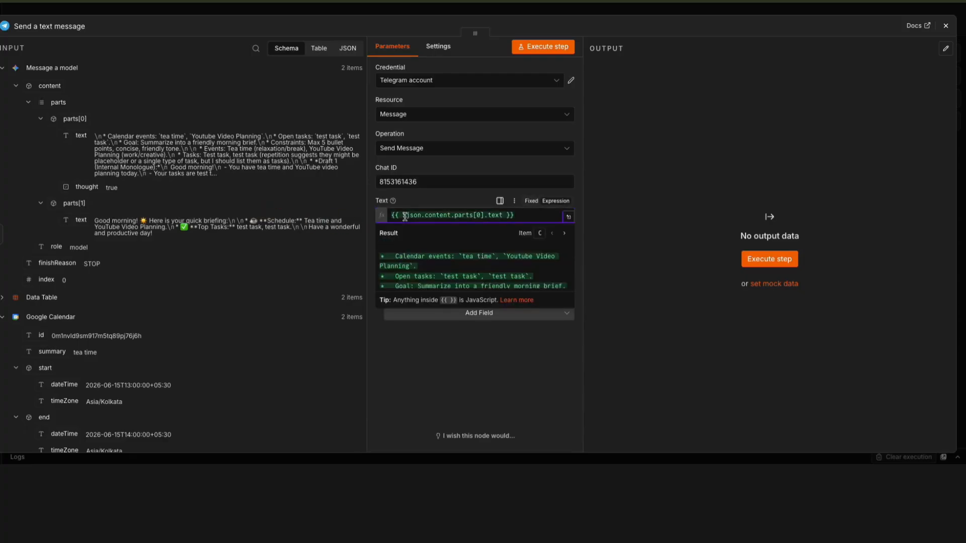
left_click(430, 381)
left_click(947, 26)
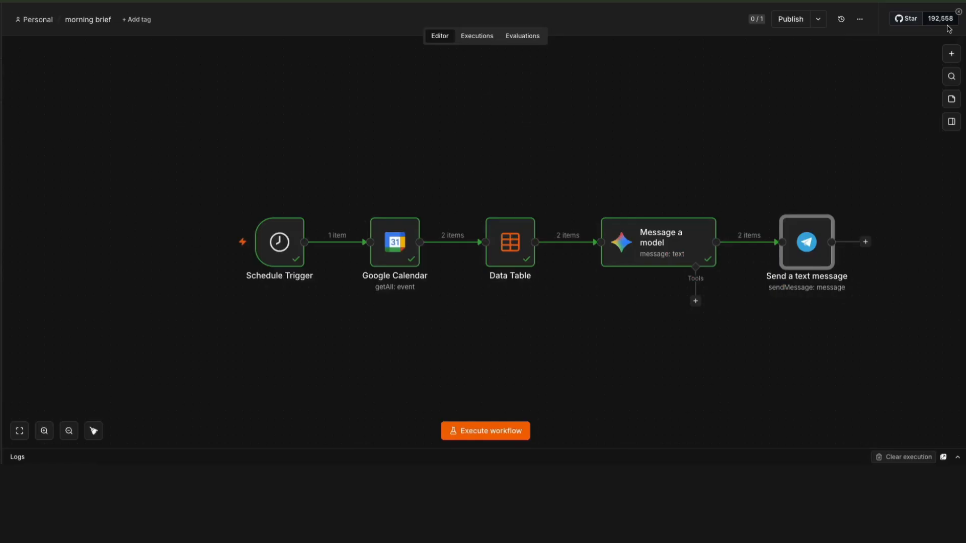